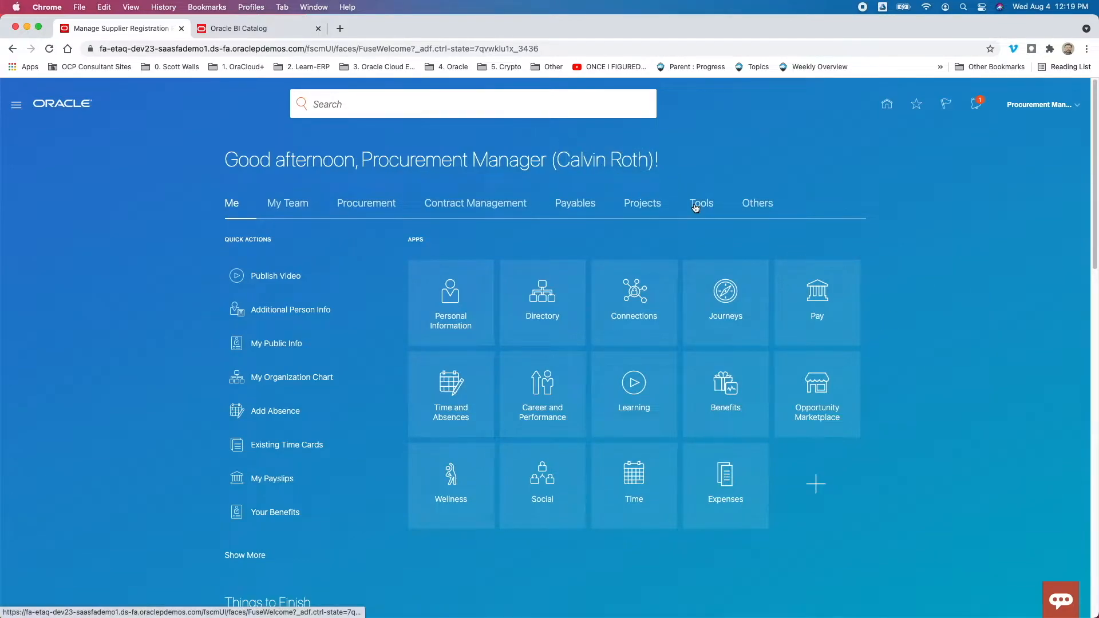
- Check which infolets are available for Source to Settle in the home page's Analytics section
scroll(693, 209, down, 15)
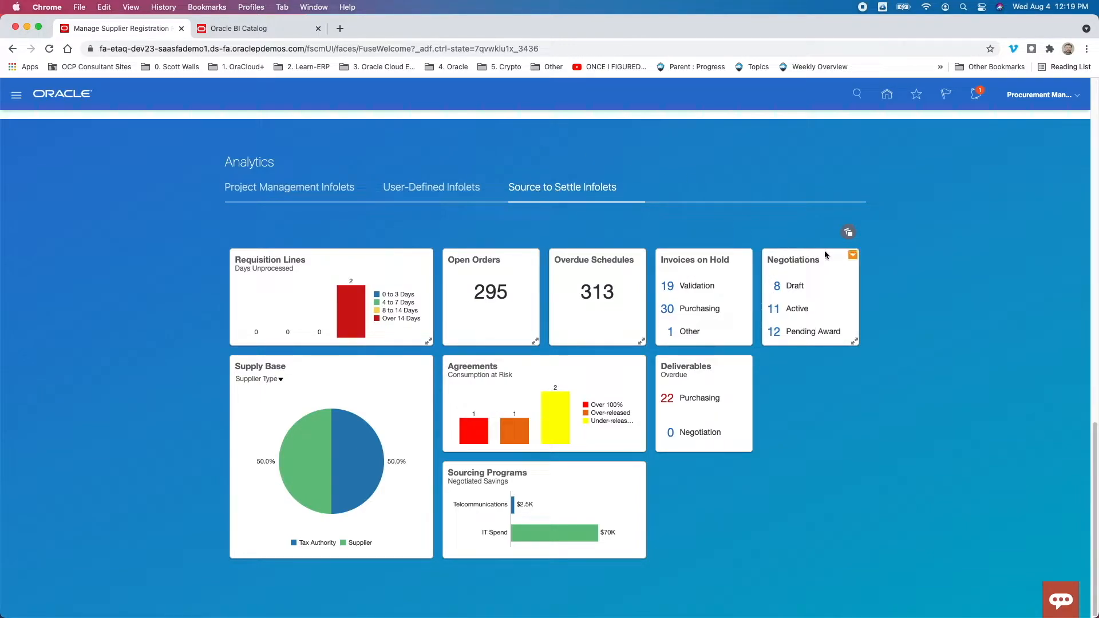
click(848, 232)
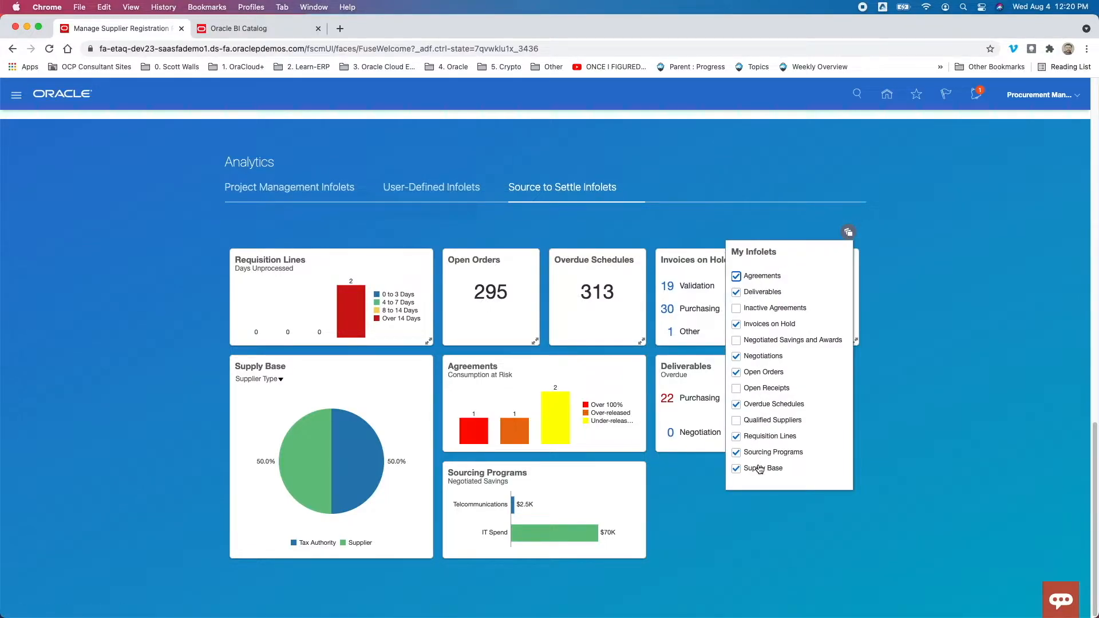
click(973, 329)
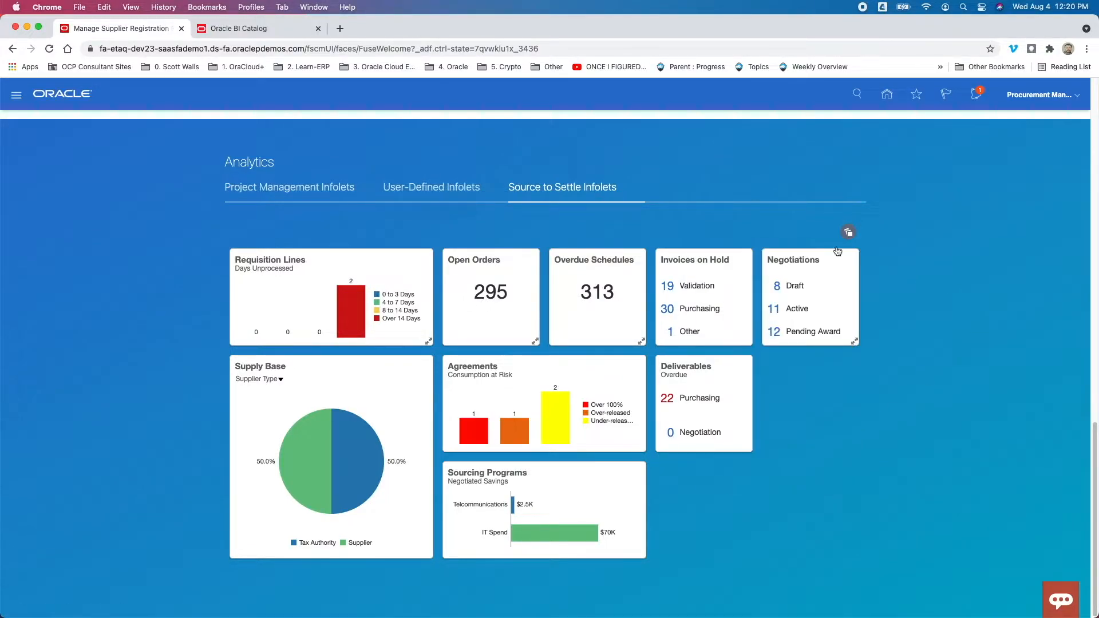
- Examine the charts and figures in the User-Defined Infolets of the Analytics section
click(437, 189)
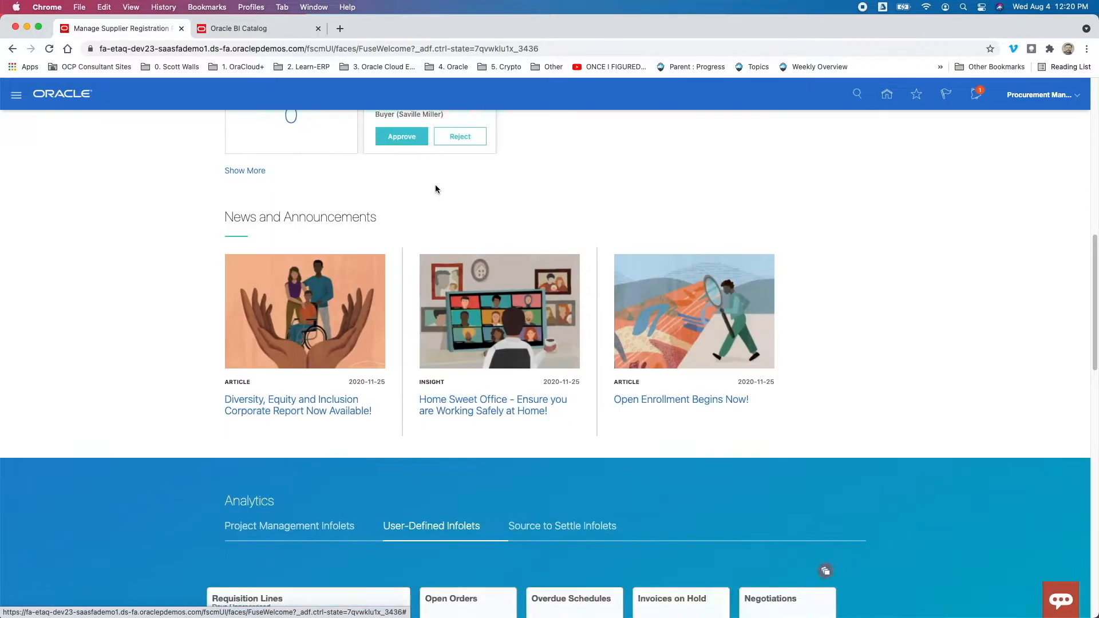
scroll(437, 190, down, 8)
scroll(435, 191, down, 5)
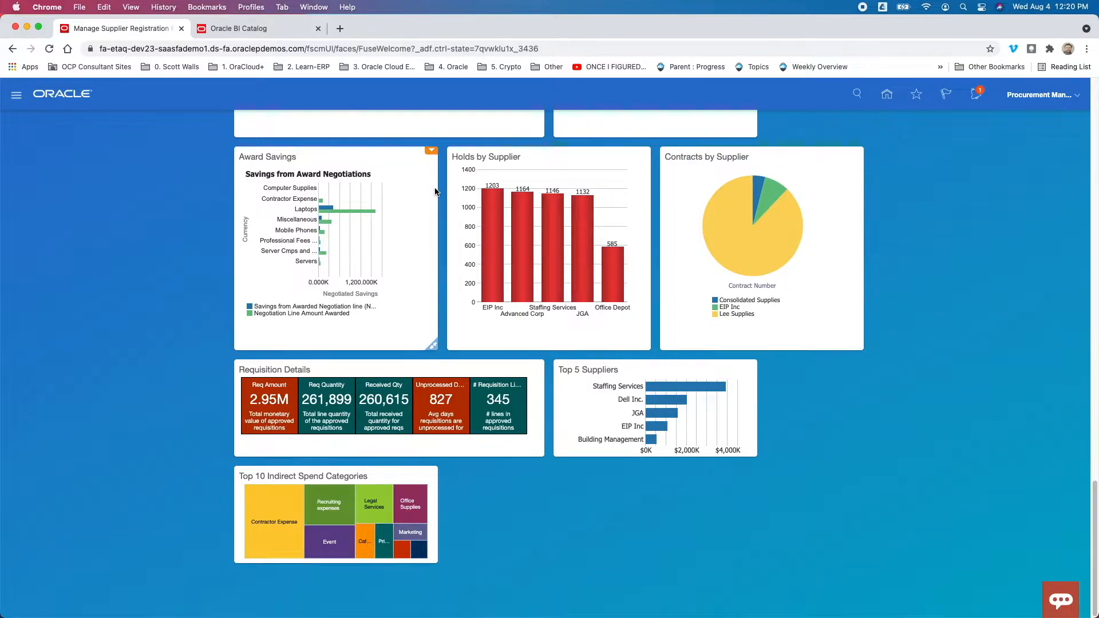
scroll(494, 399, up, 3)
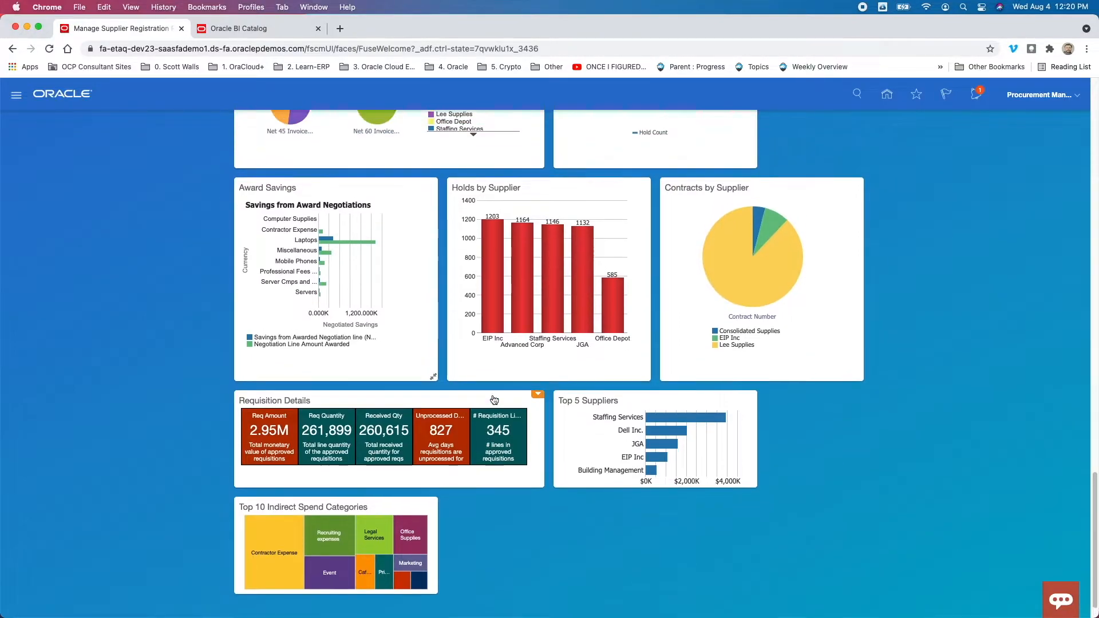
scroll(494, 399, up, 10)
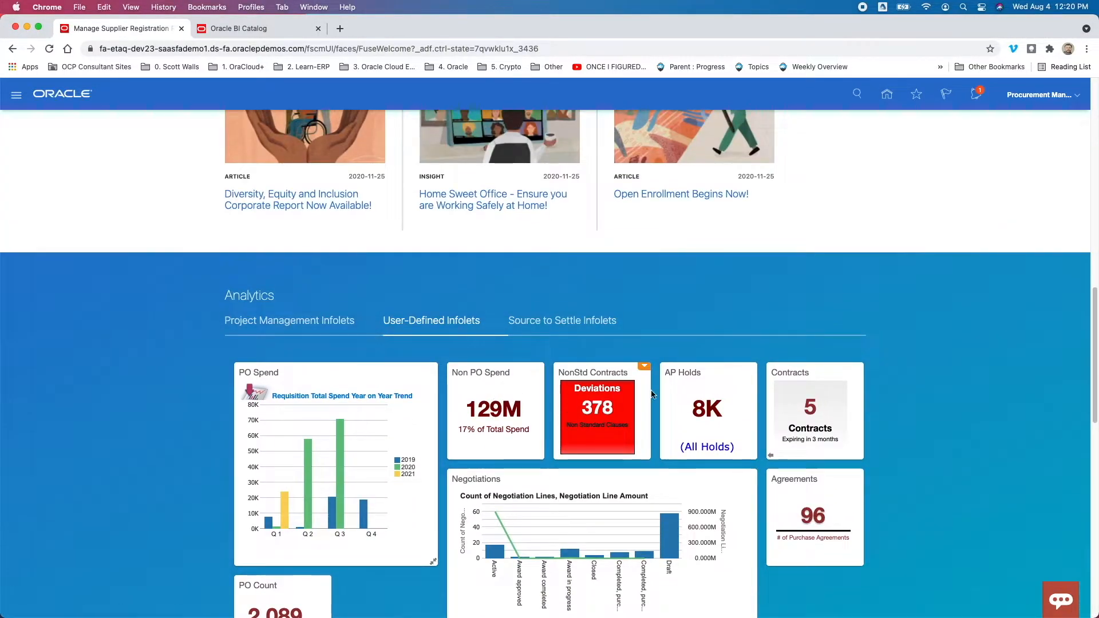
scroll(777, 380, up, 2)
scroll(777, 379, down, 15)
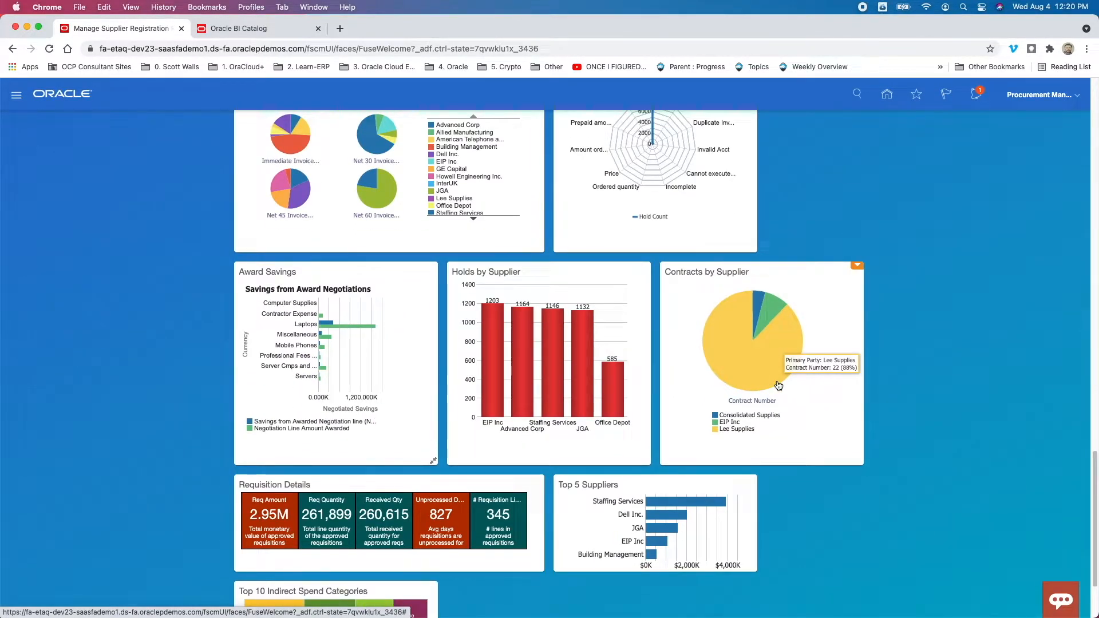
scroll(777, 383, up, 20)
- Open Manage Supplier Registration Requests from the Suppliers work area in Procurement, dismissing the Google Drive storage notification
drag(272, 162, 520, 164)
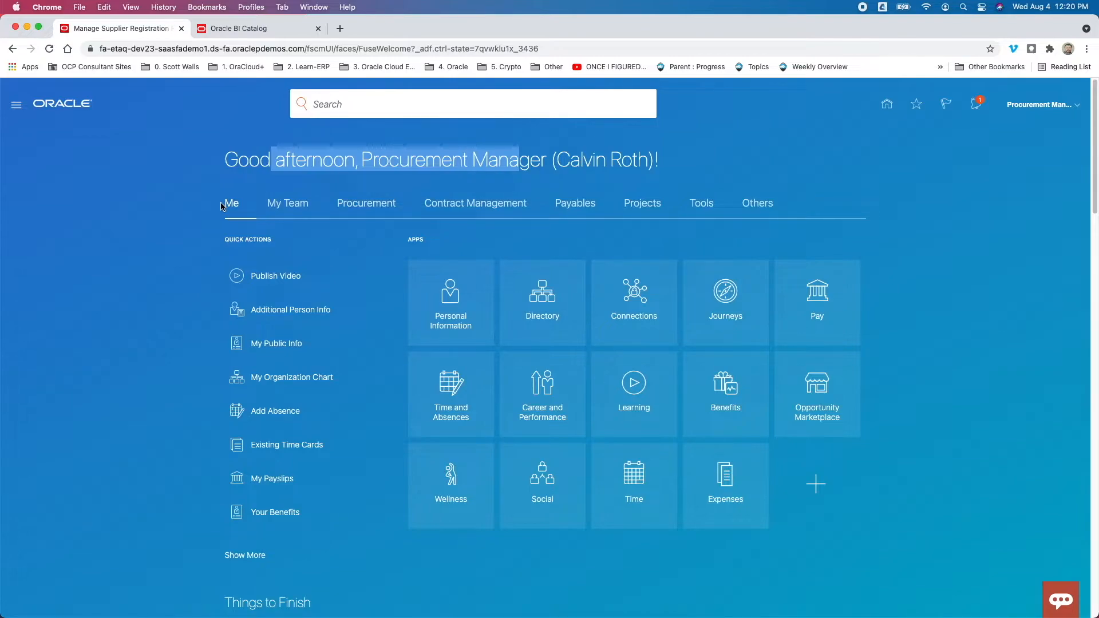
click(372, 207)
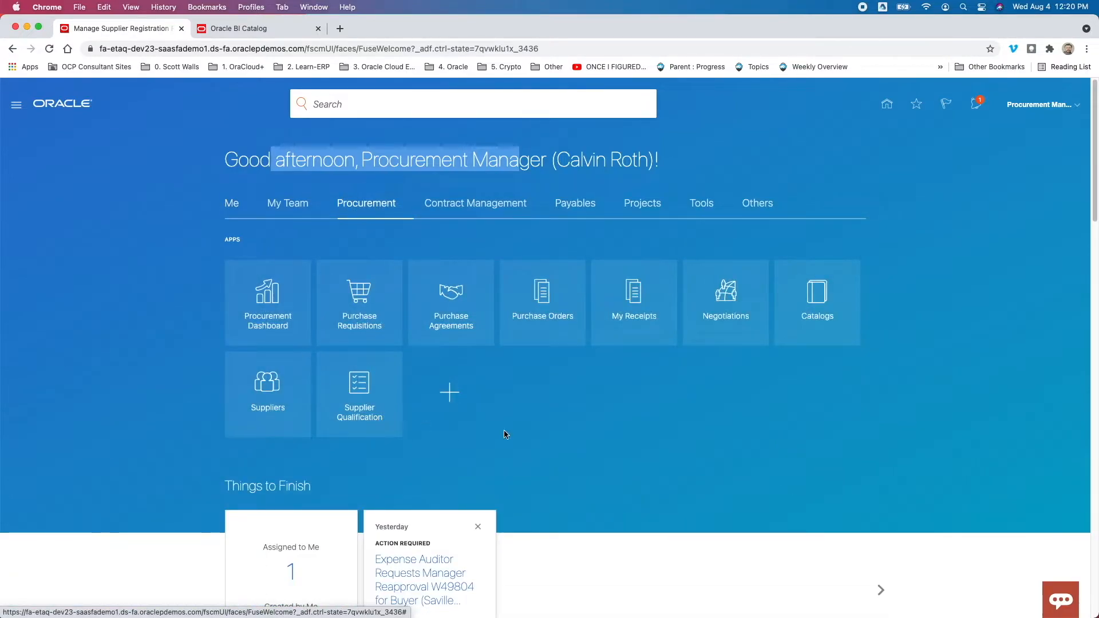
click(229, 239)
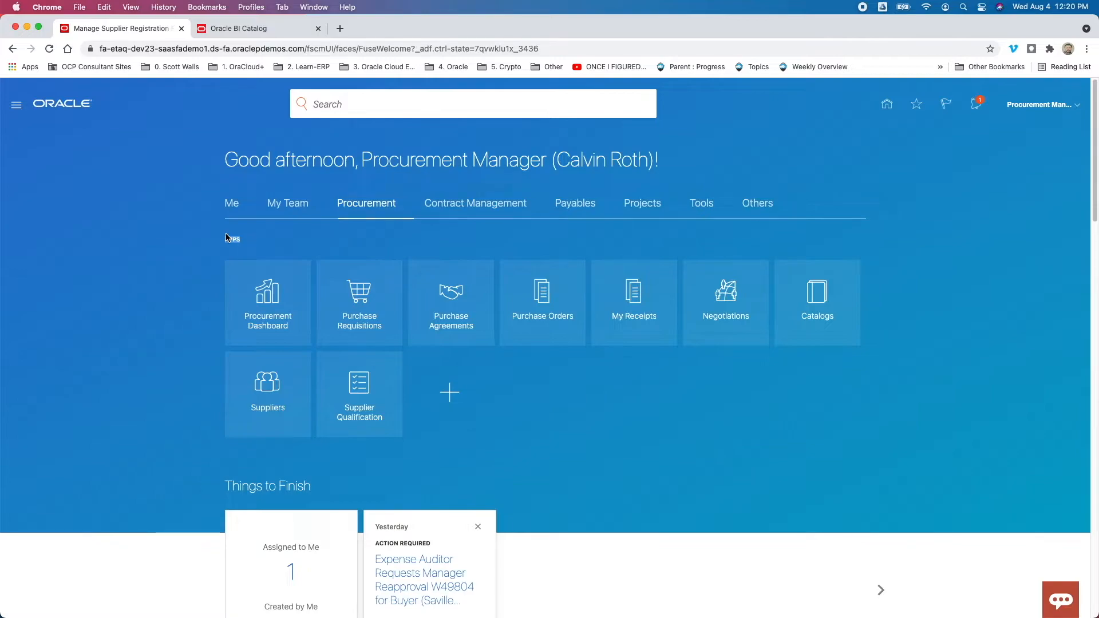
click(274, 385)
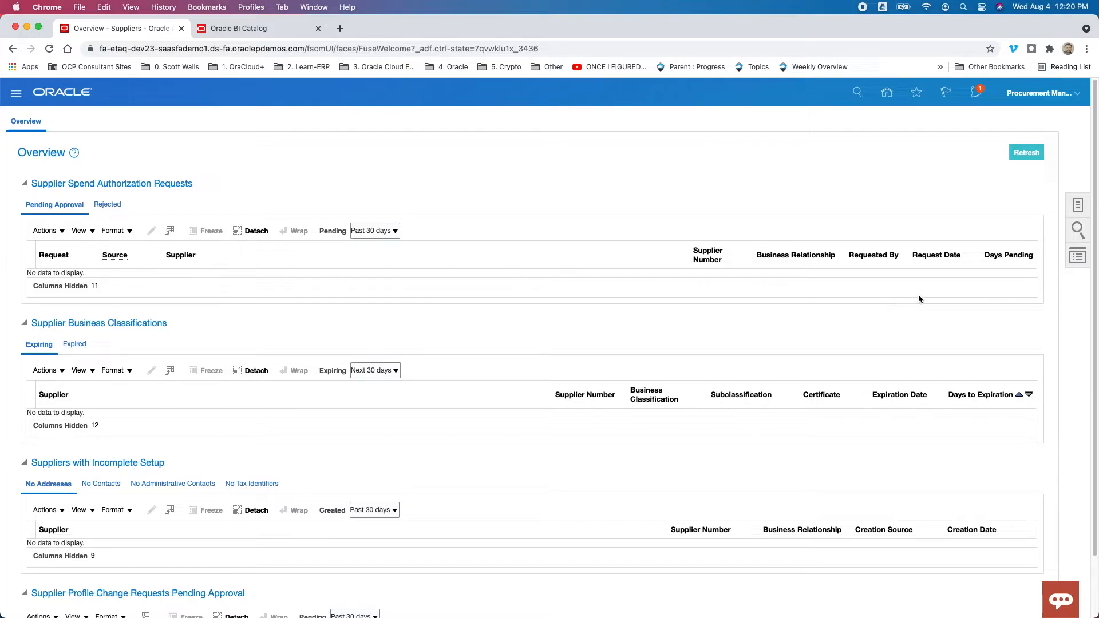
click(1083, 206)
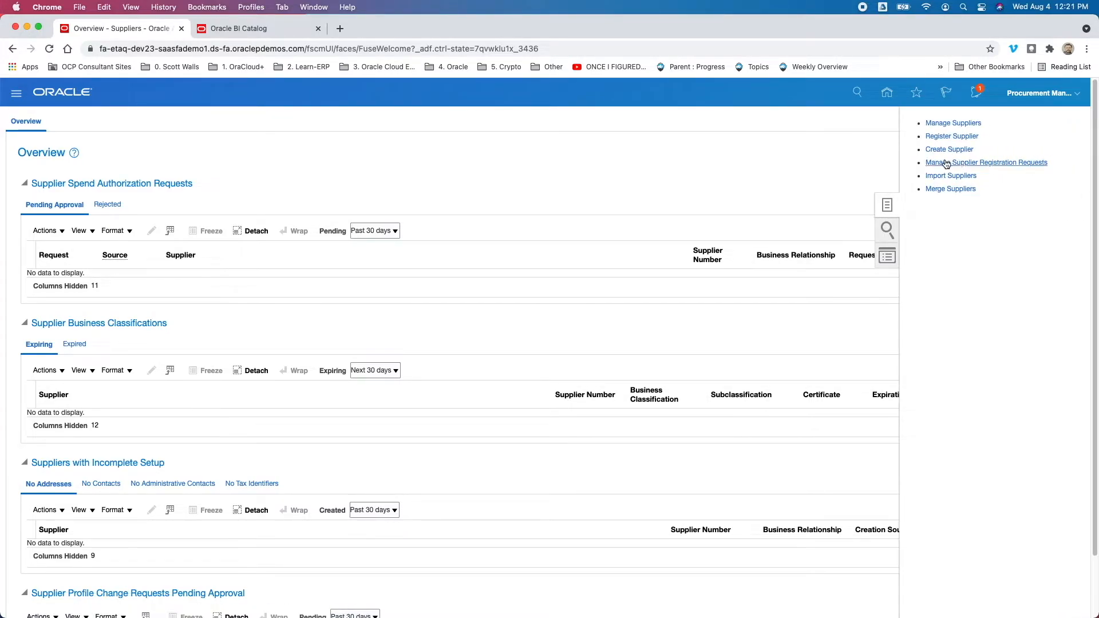
click(1009, 165)
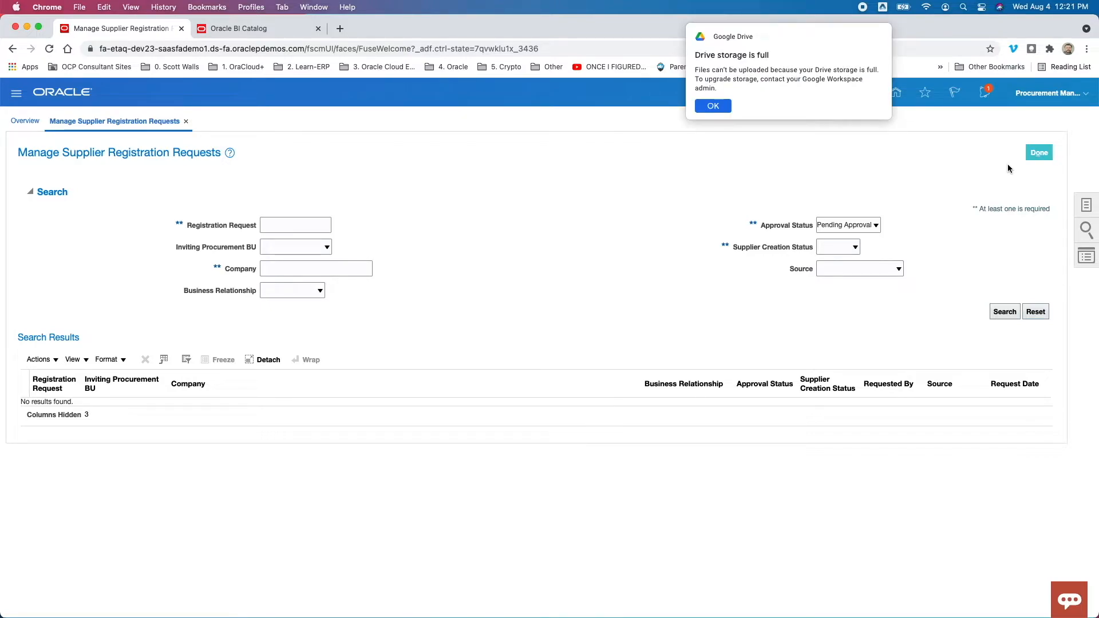
click(714, 107)
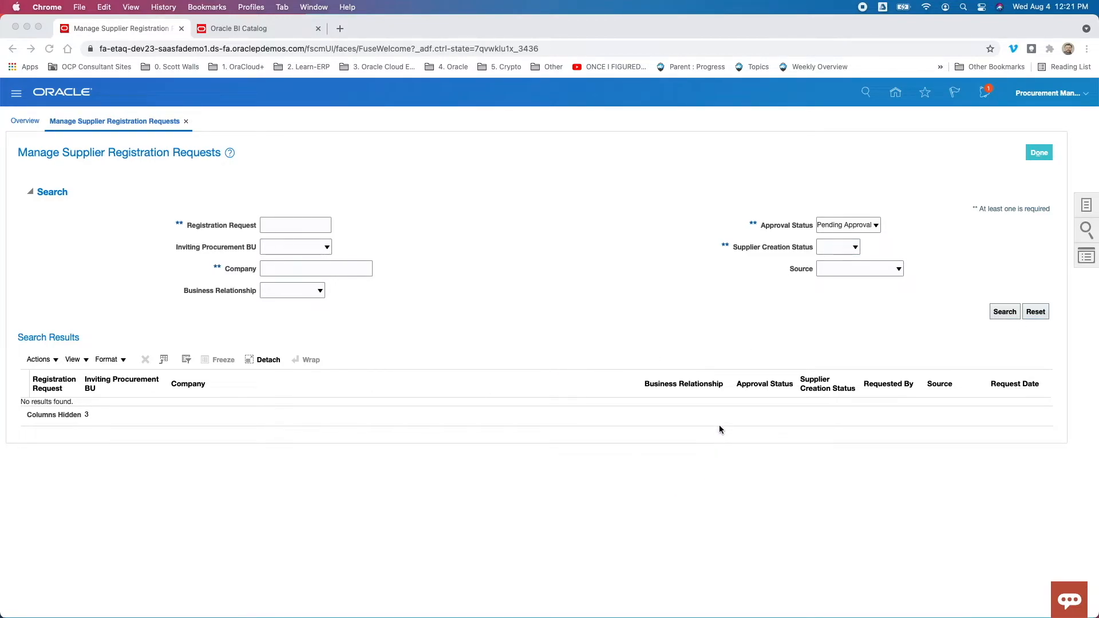
- Hide the Business Relationship column in the supplier registration search results table
click(732, 387)
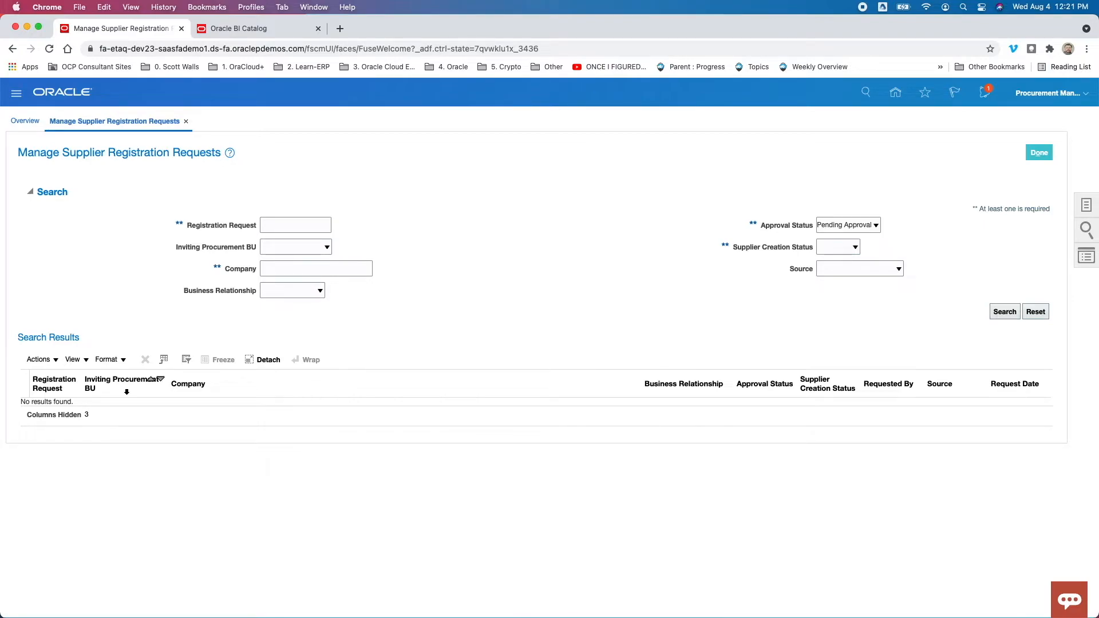
click(88, 363)
mouse_move(114, 397)
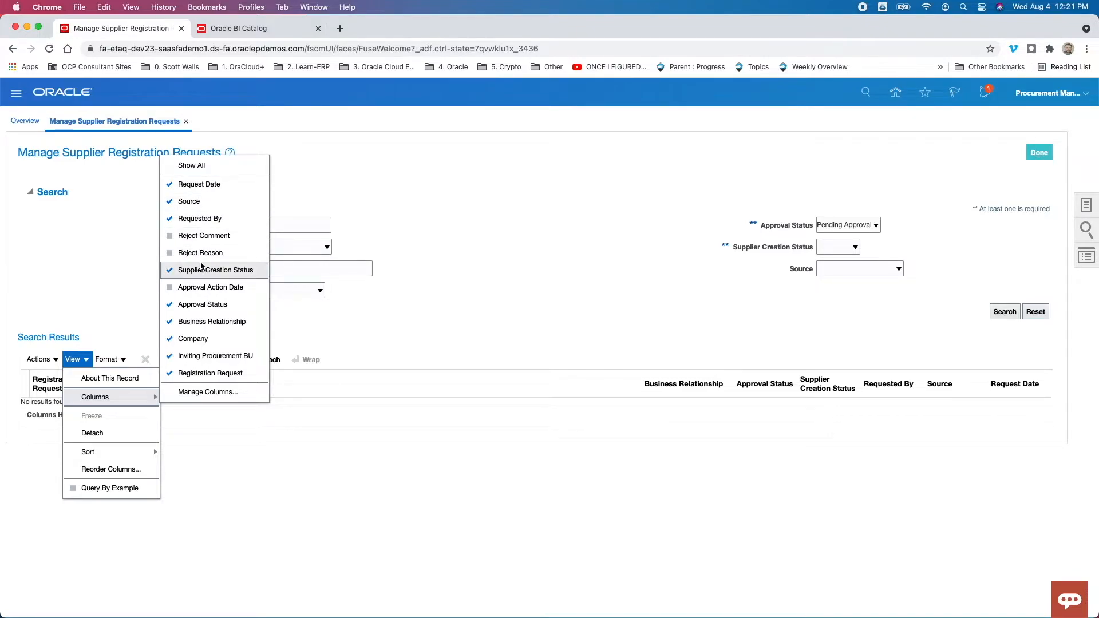
click(213, 323)
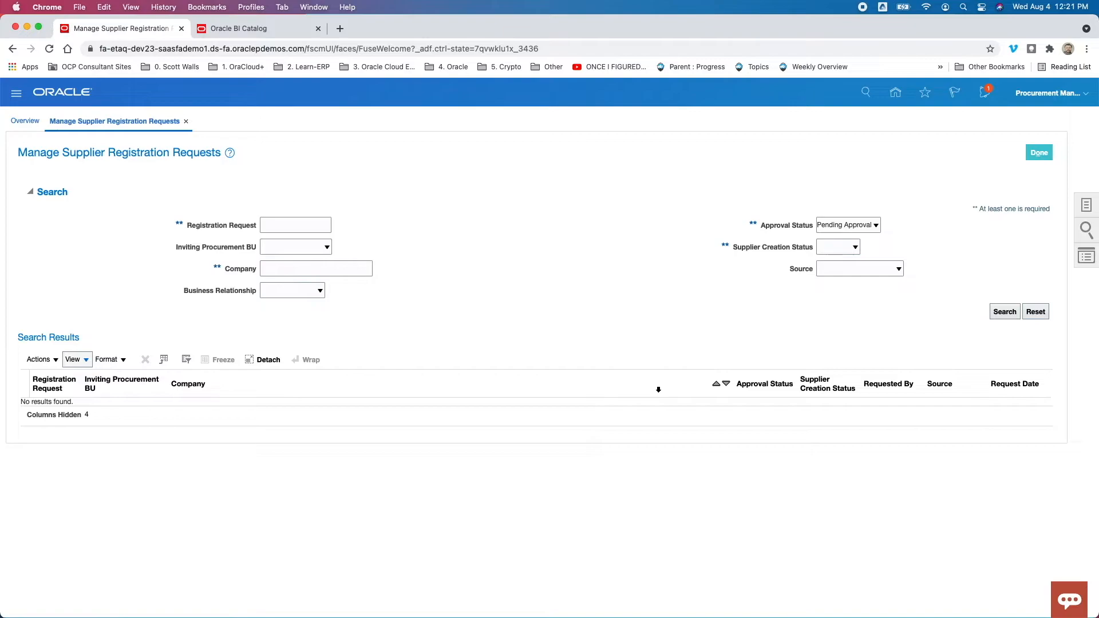
- Check the actions available for the registration request results, and leave the page for the home page
click(50, 360)
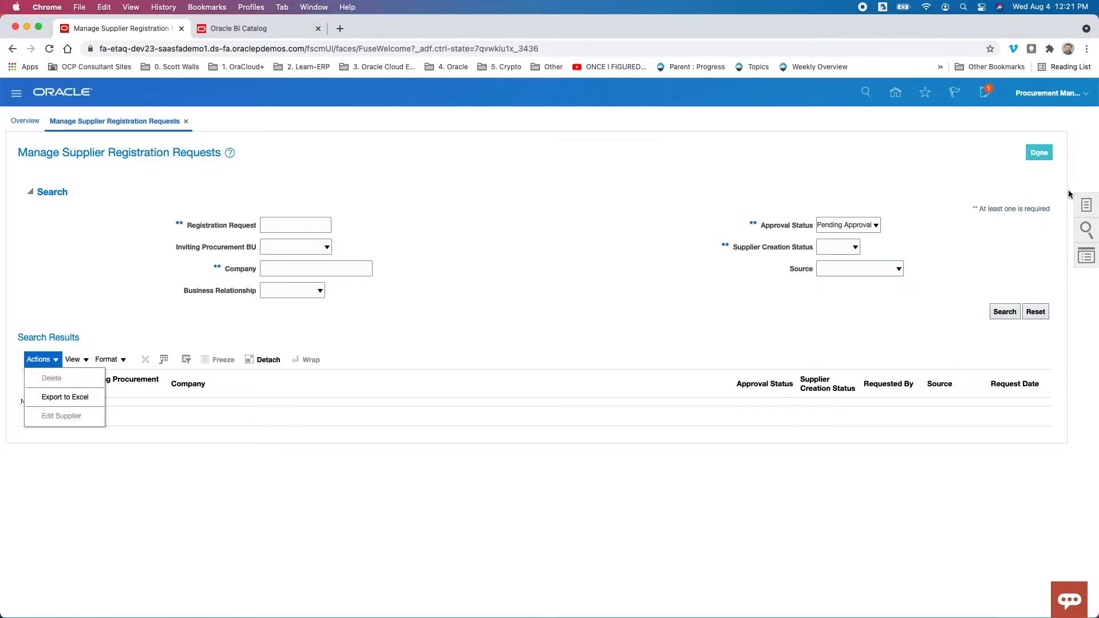
click(1045, 152)
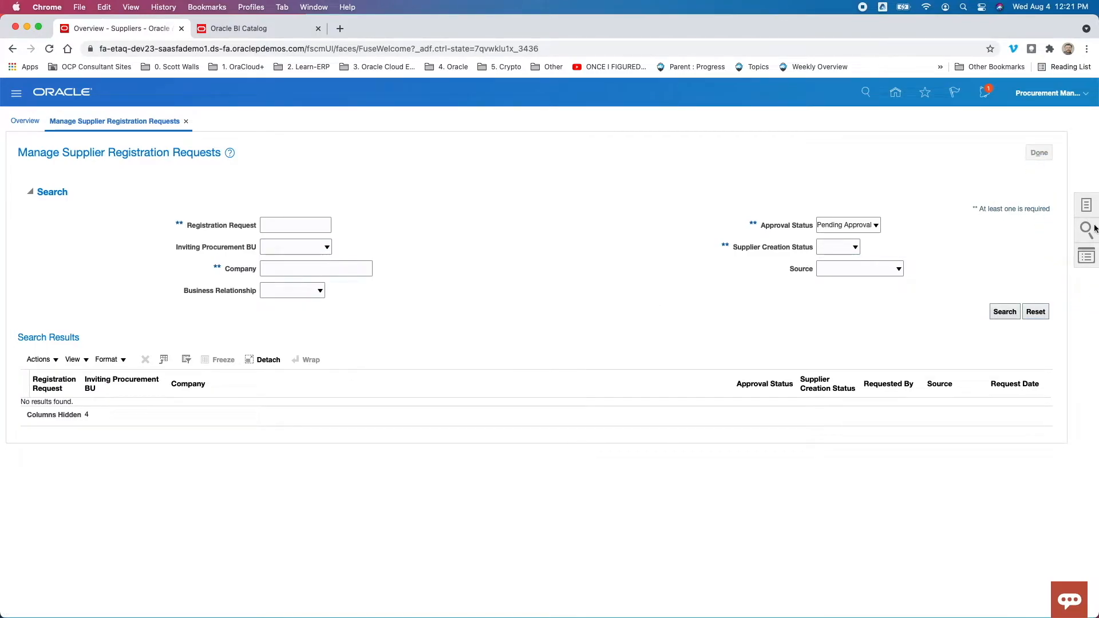
click(888, 95)
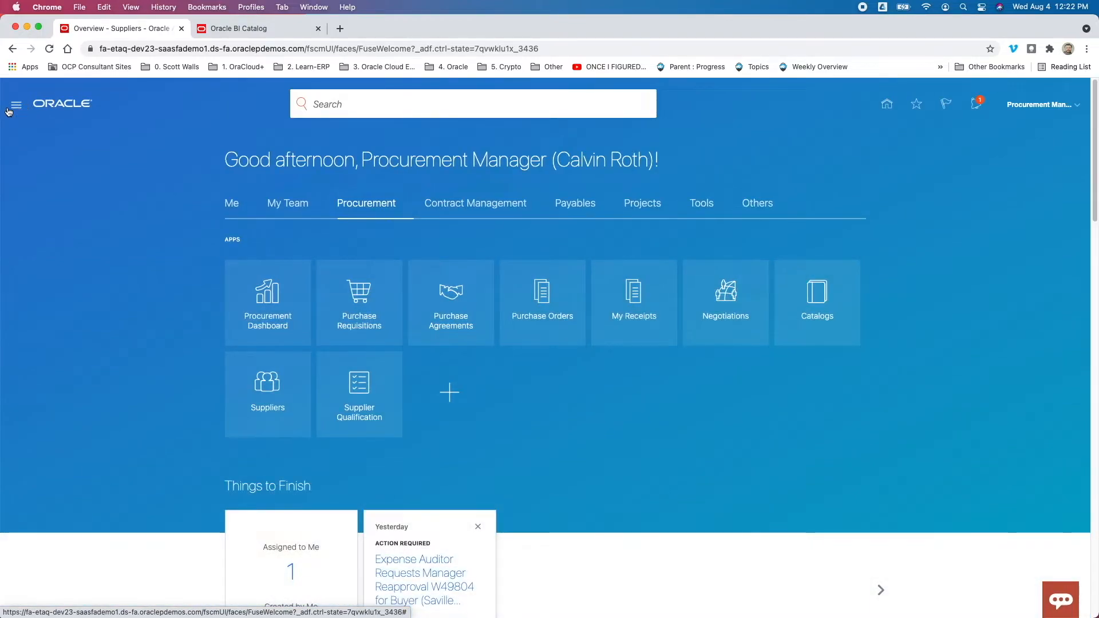
click(9, 111)
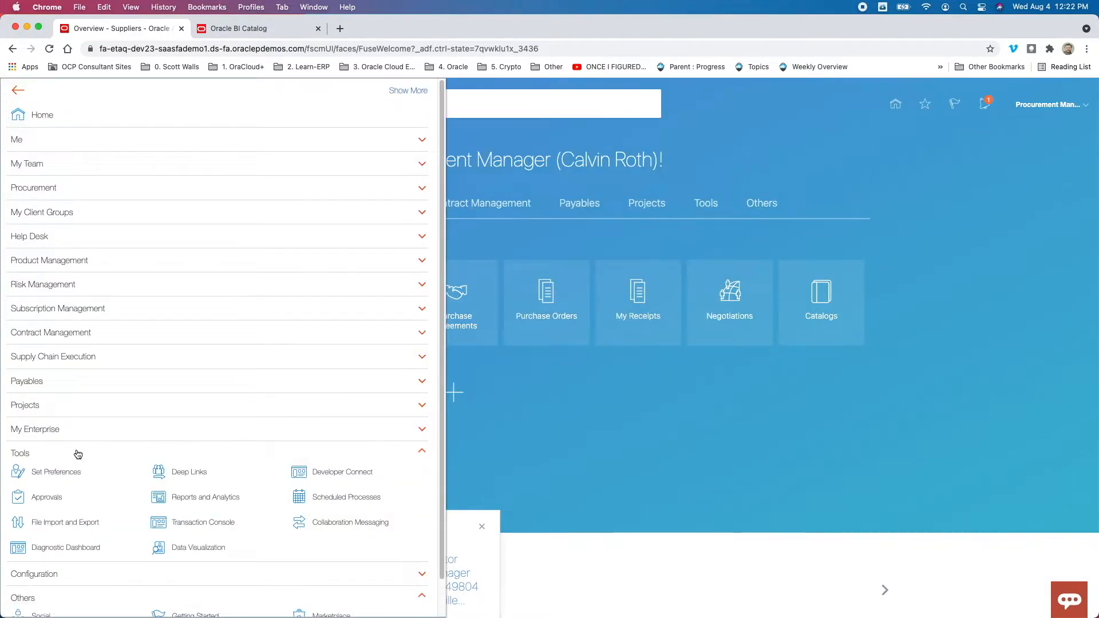
click(79, 454)
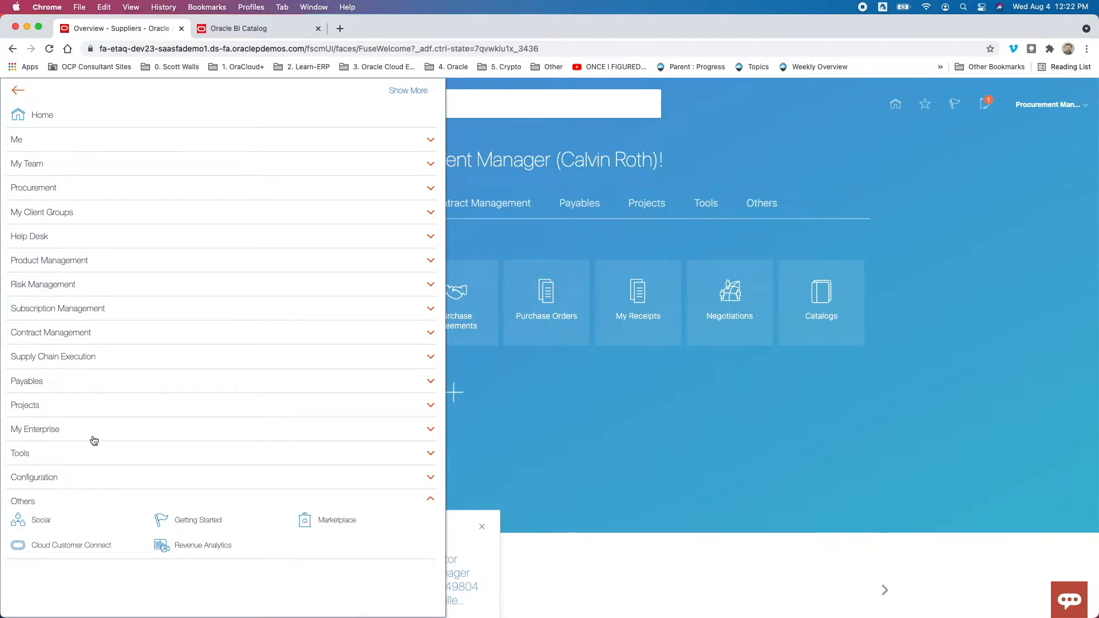
click(72, 511)
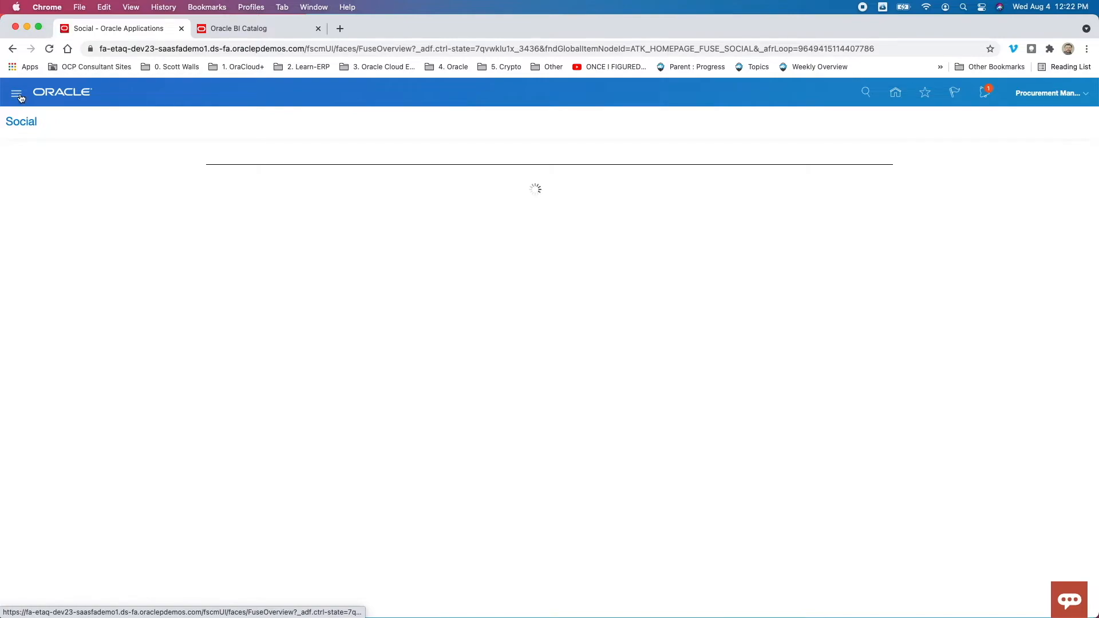
- Open Reports and Analytics from the Tools group
click(17, 94)
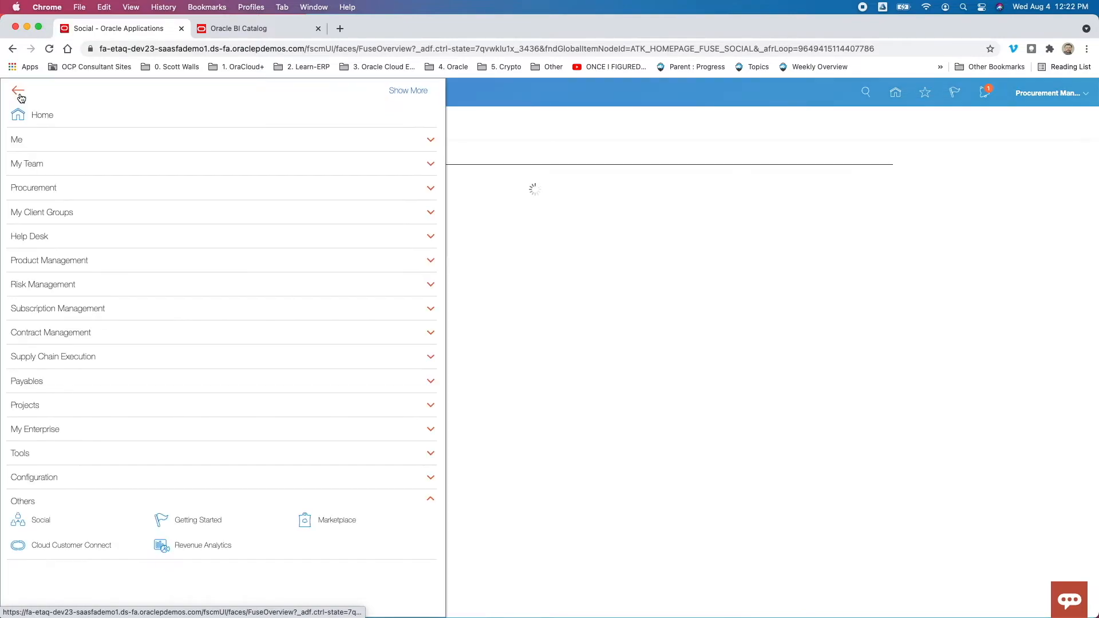
click(62, 453)
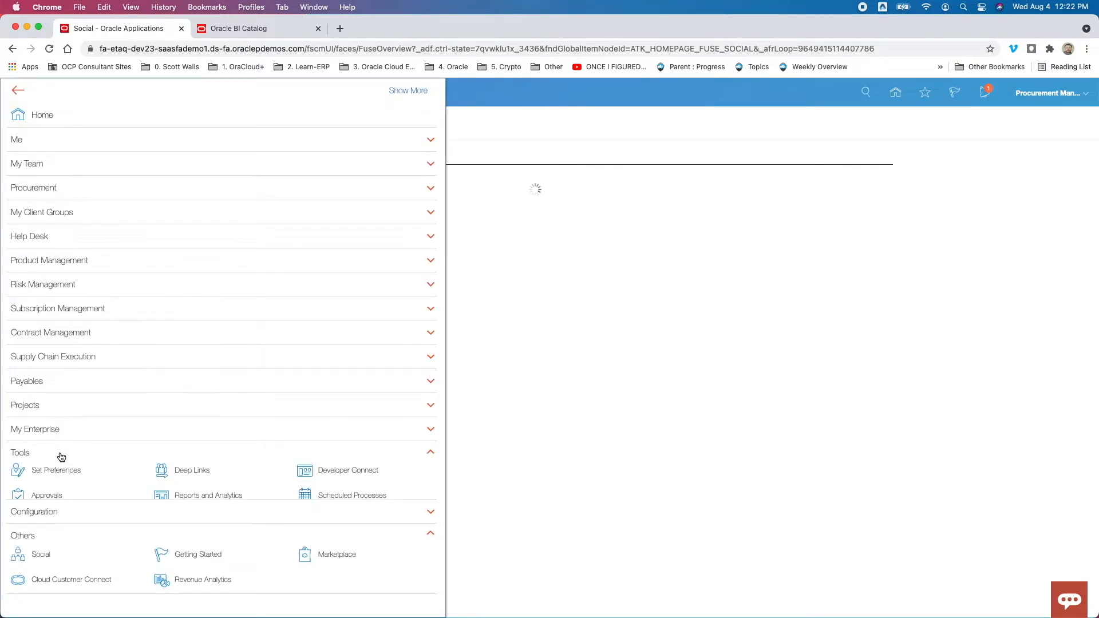
click(208, 495)
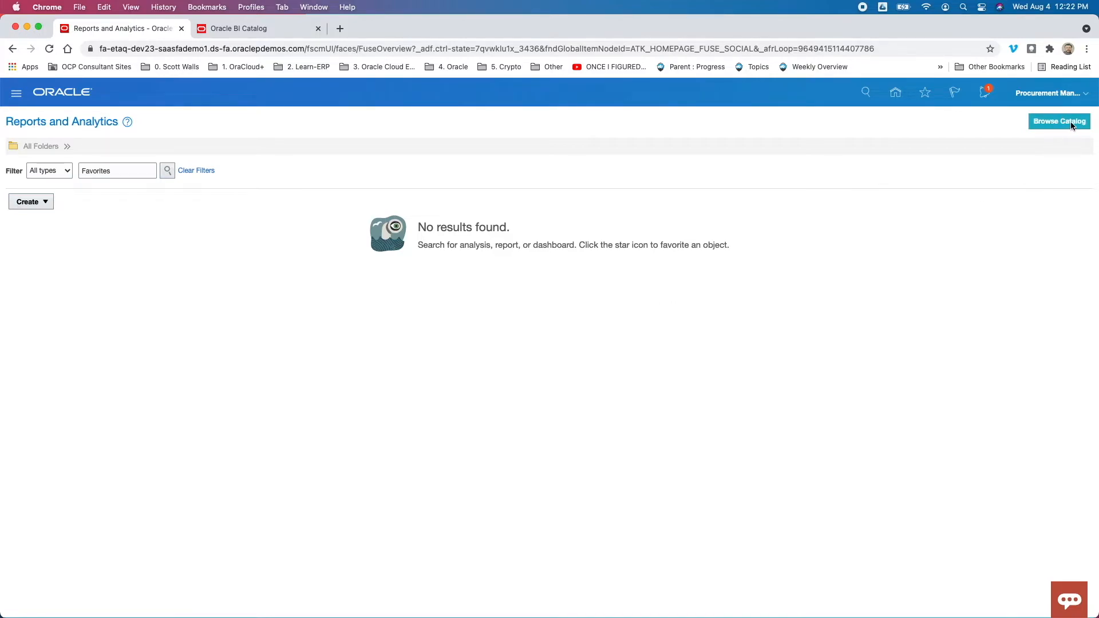
- Start creating a new analysis and try to search its subject areas for "*registration*"
click(33, 205)
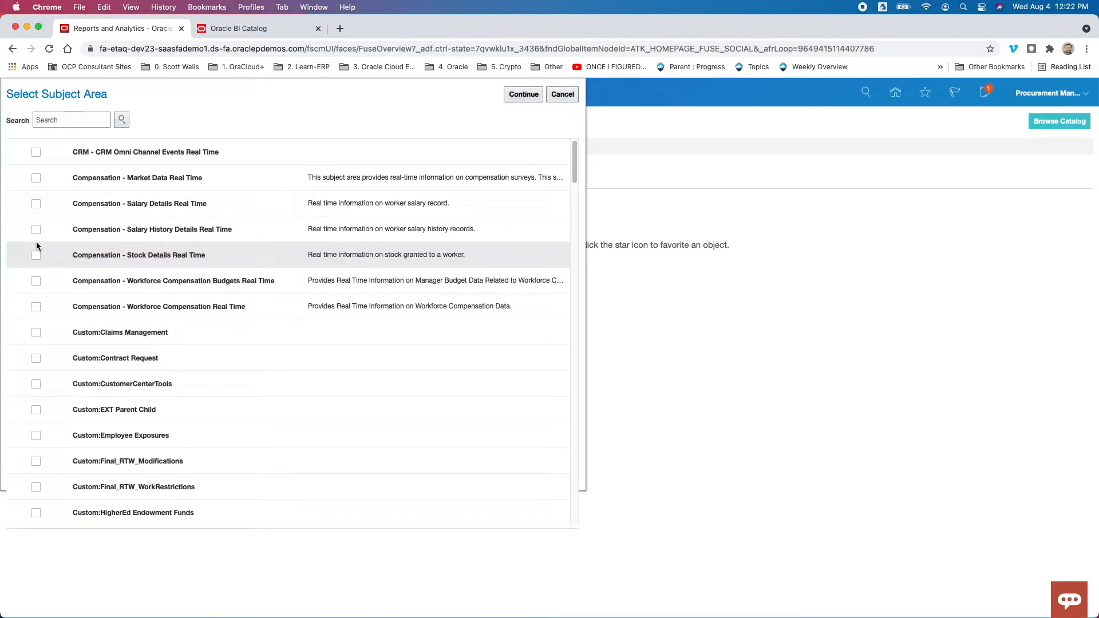
click(57, 118)
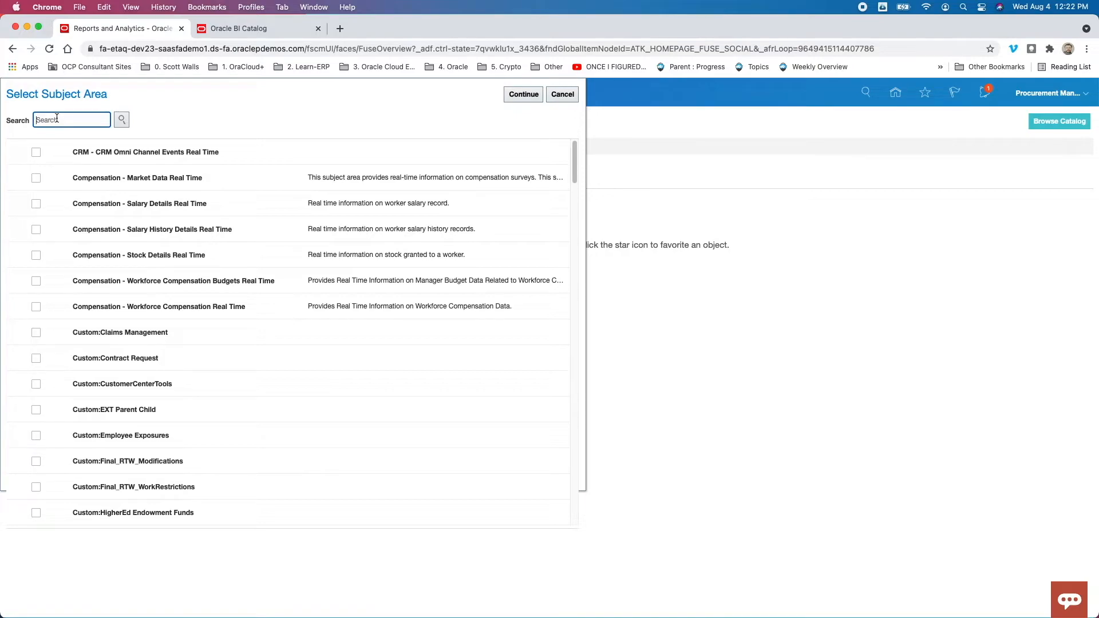
text(1rea)
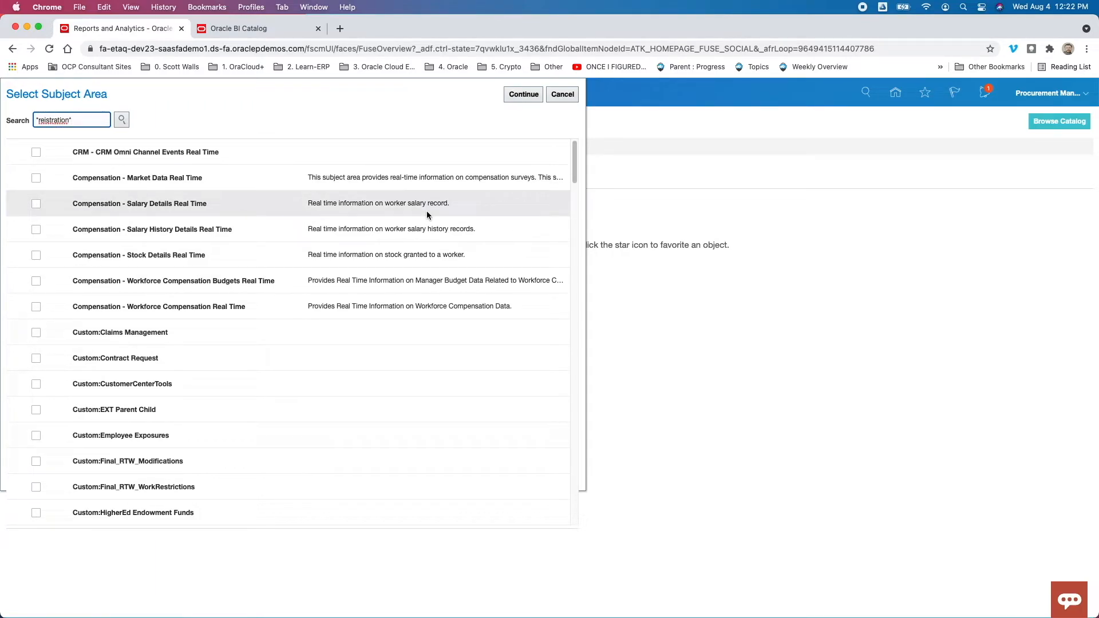
text(g)
click(121, 121)
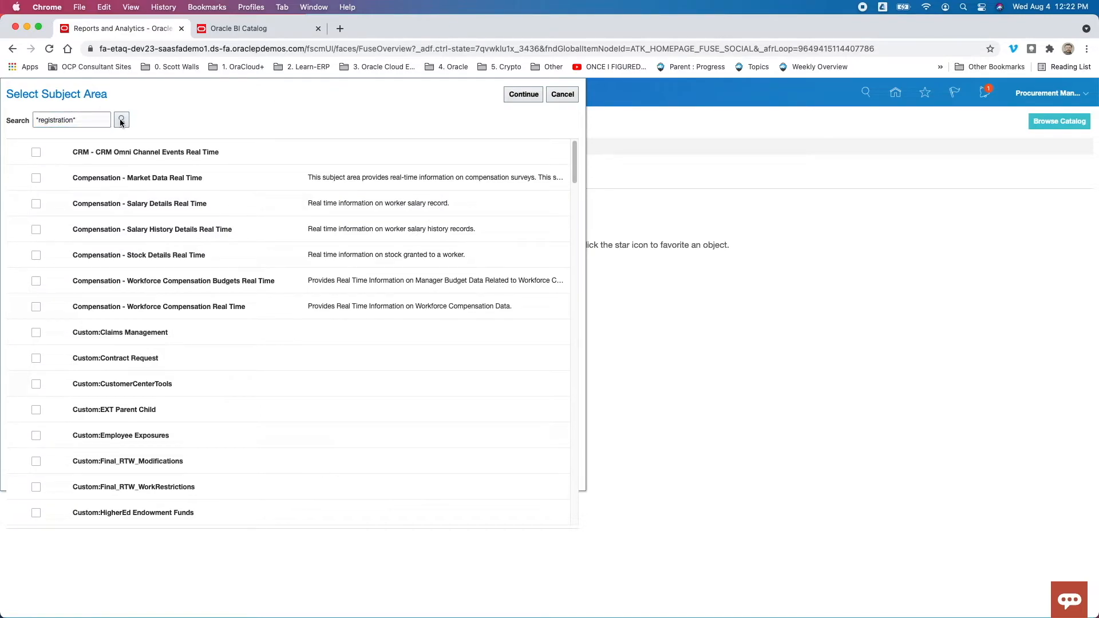
- Try to search the subject areas for "%registration%" instead
click(96, 123)
key(BackSpace)
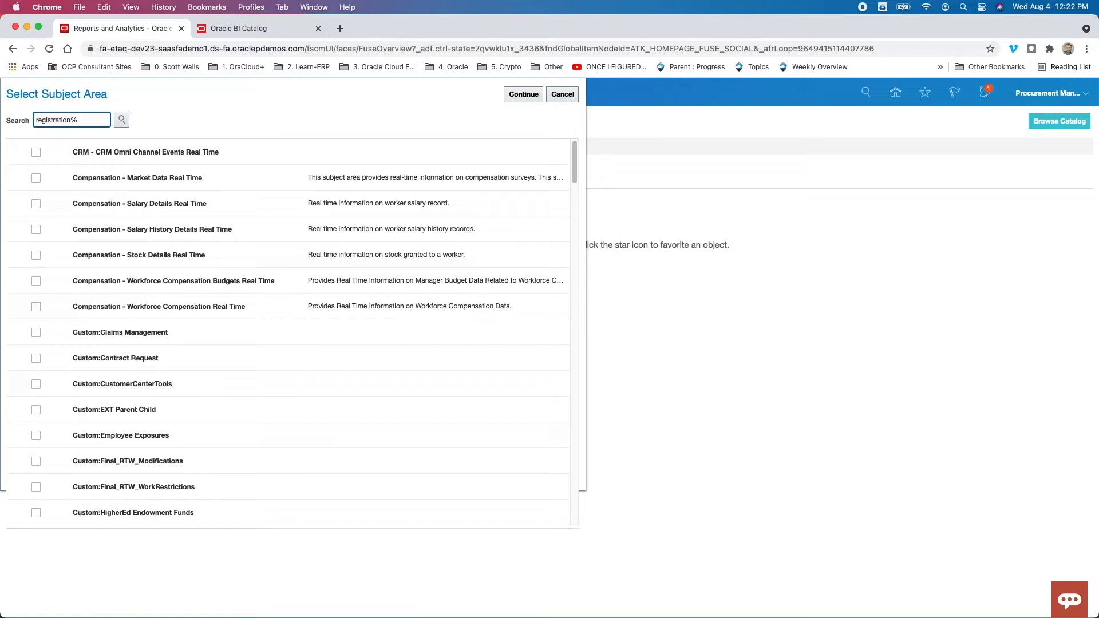
text(%)
click(122, 121)
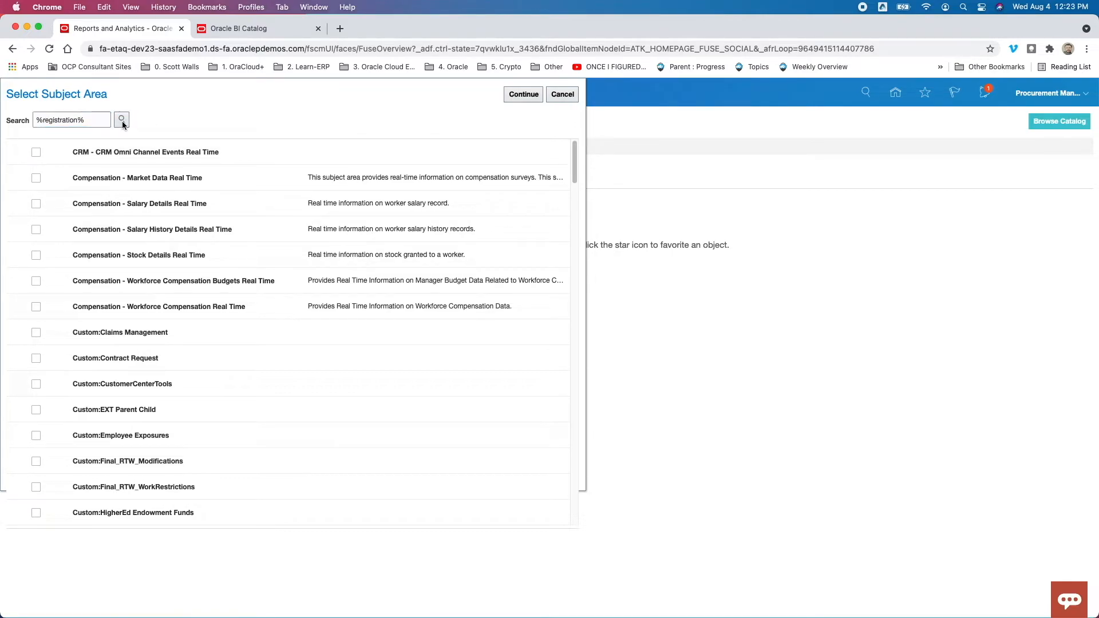
- Clear the subject area search and continue with the "Supplier Registration - Supplier Real Time" subject area for the analysis
drag(89, 122, 17, 114)
key(BackSpace)
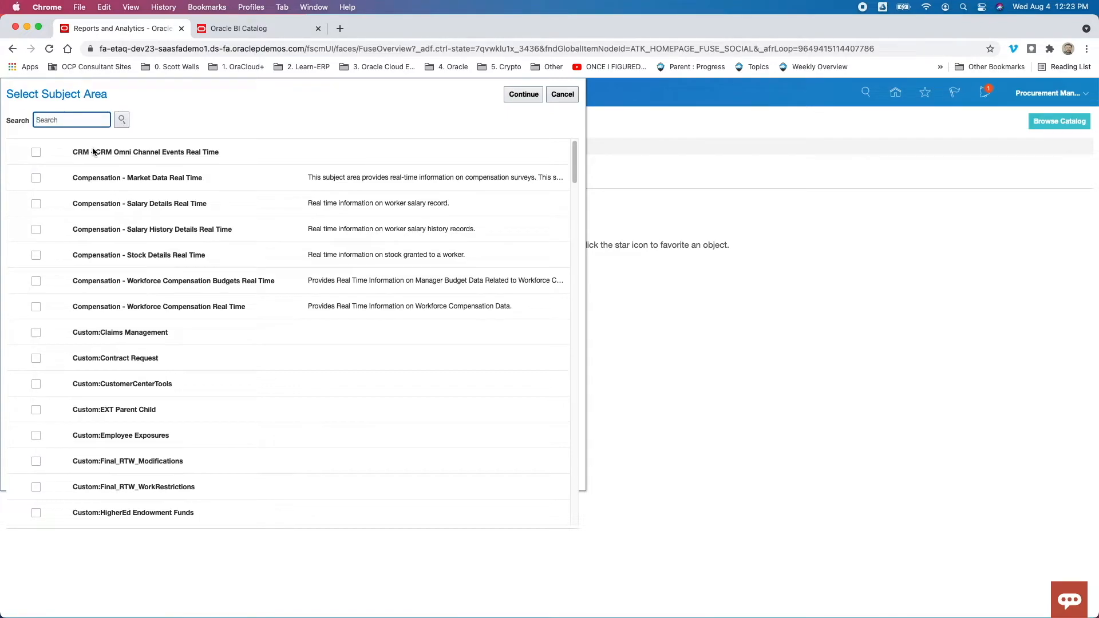
drag(578, 173, 579, 244)
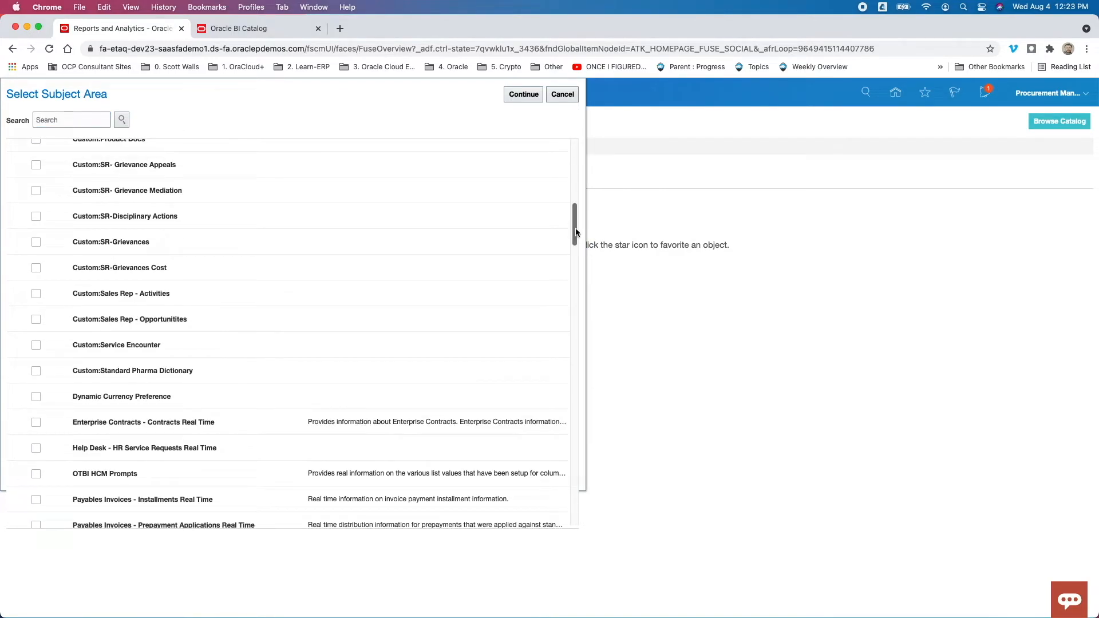
drag(573, 232, 576, 362)
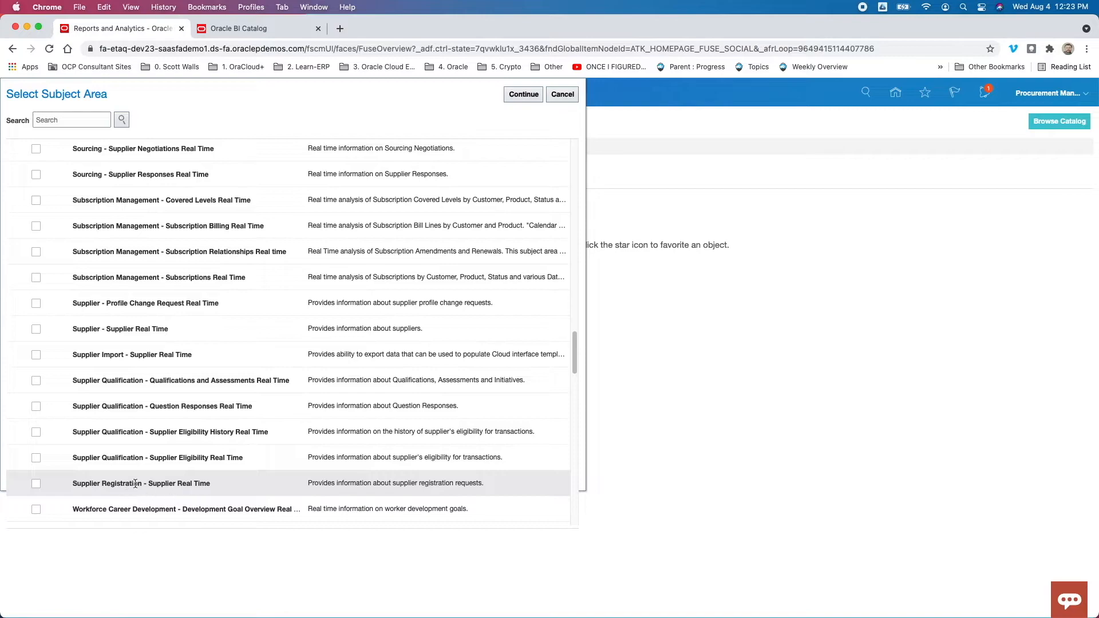
click(35, 485)
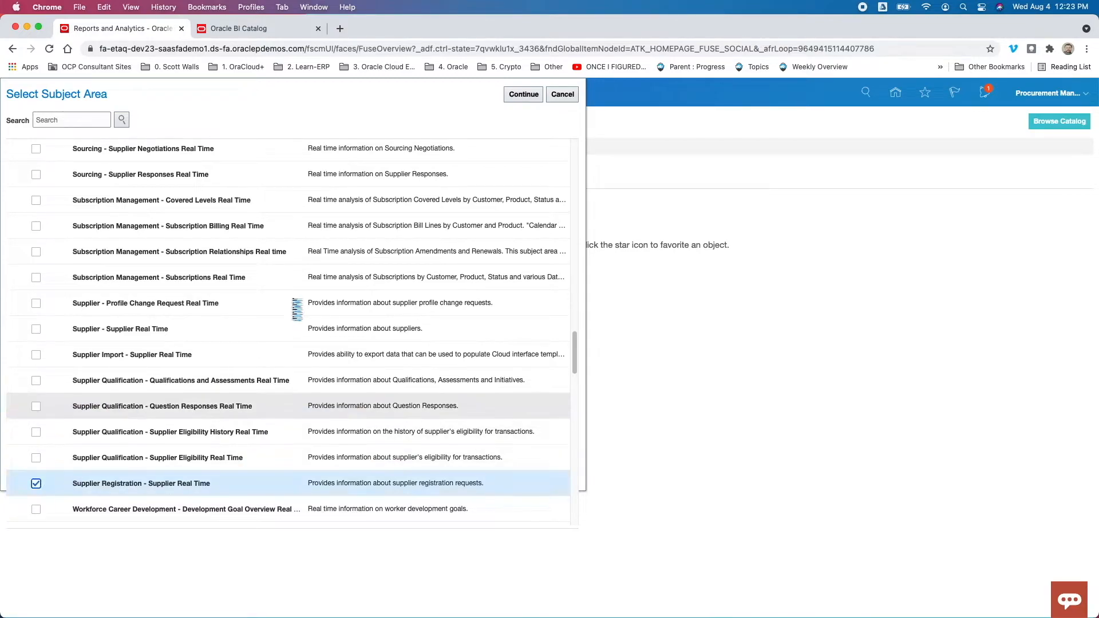
click(523, 95)
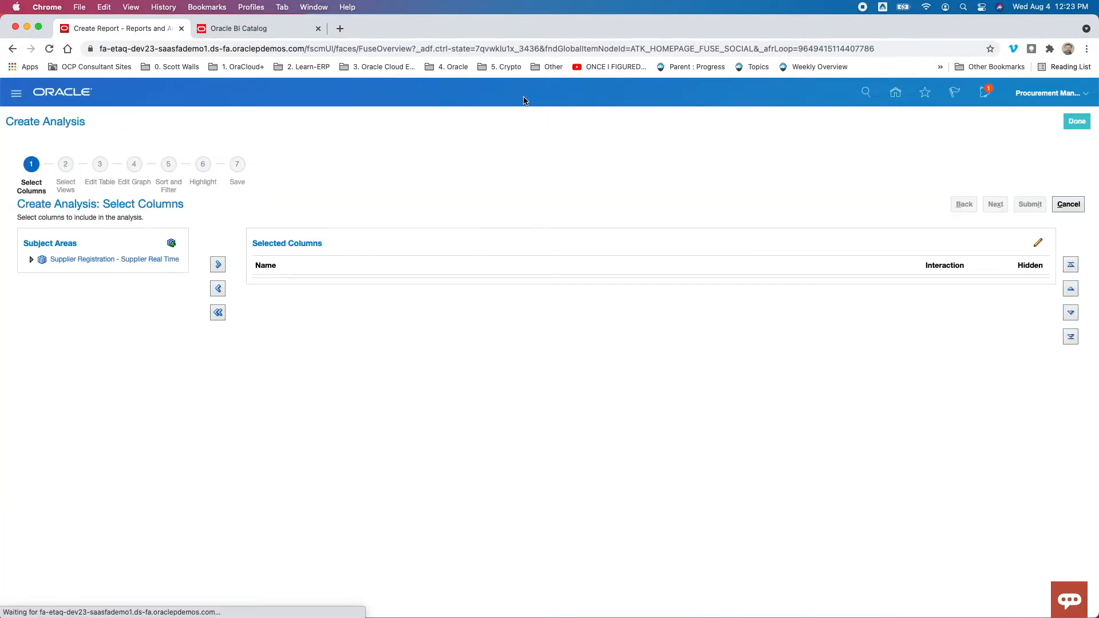
- Add the Justification and Business Relationship columns from Supplier Registration Request Details to the analysis
click(32, 264)
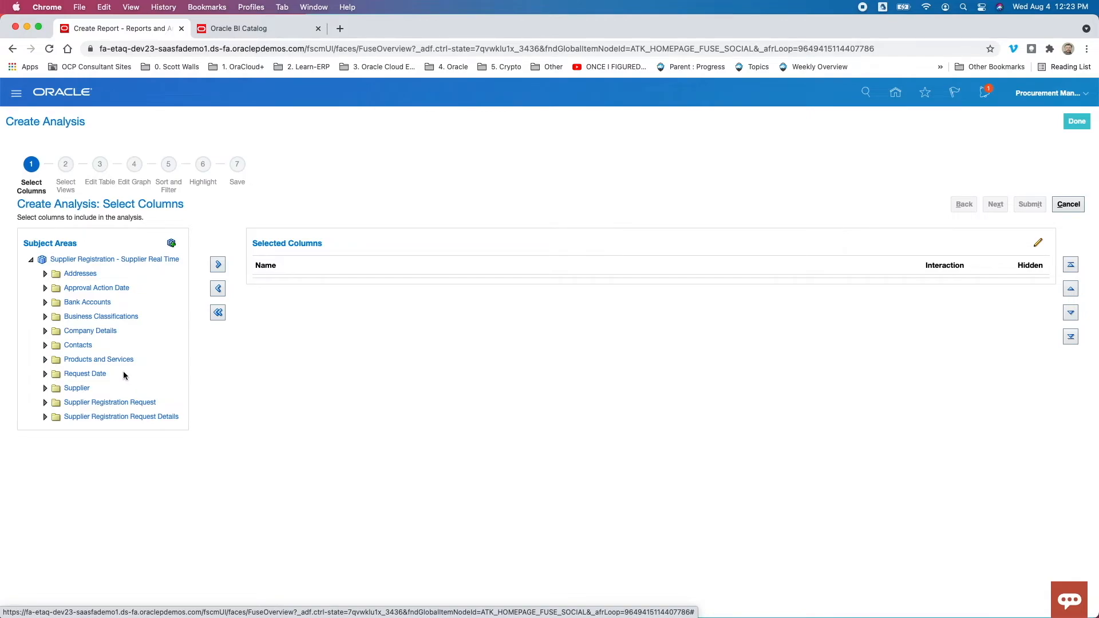
click(46, 403)
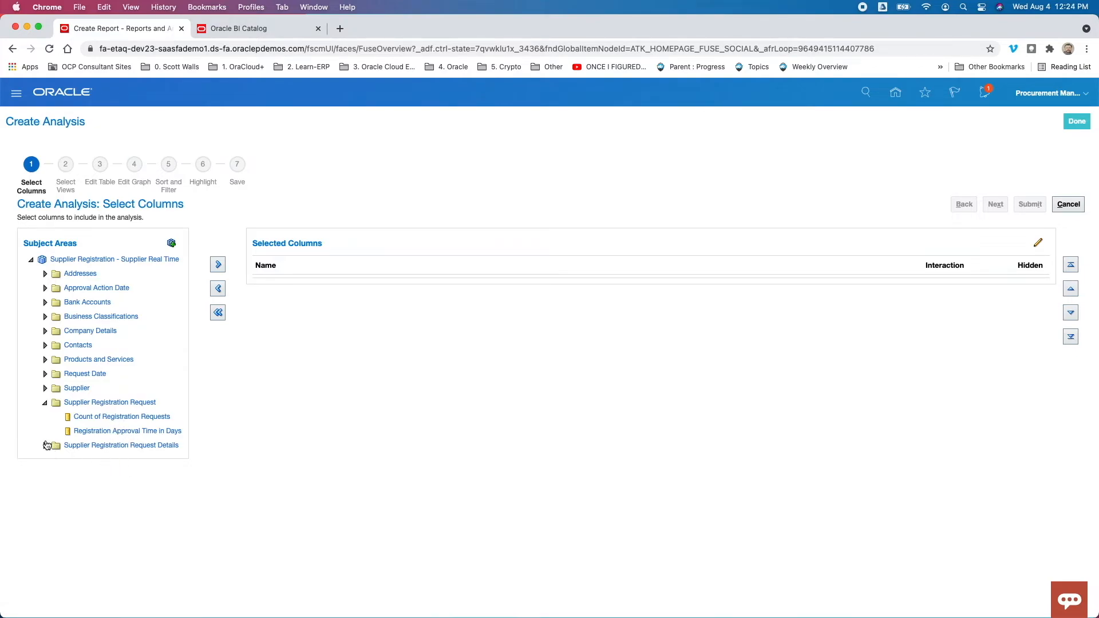
click(45, 446)
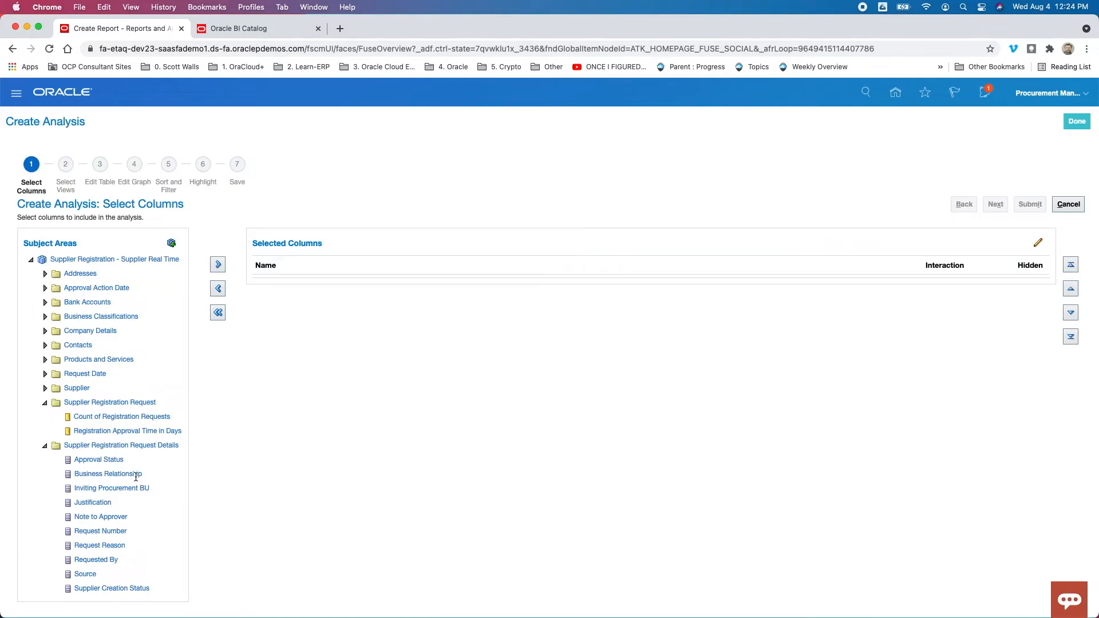
double_click(95, 502)
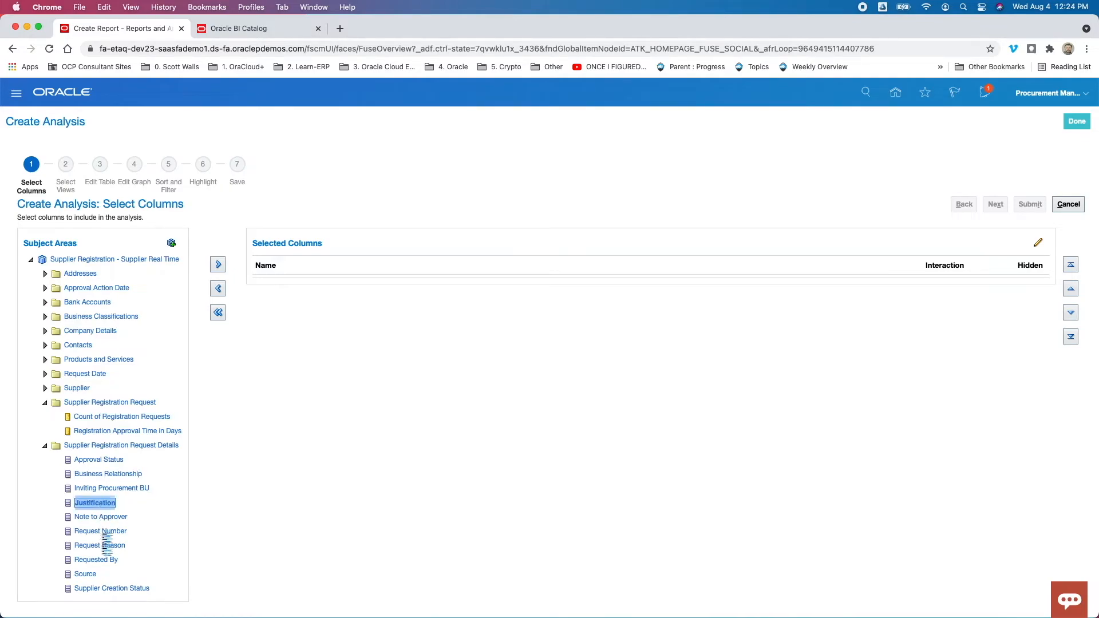
double_click(95, 474)
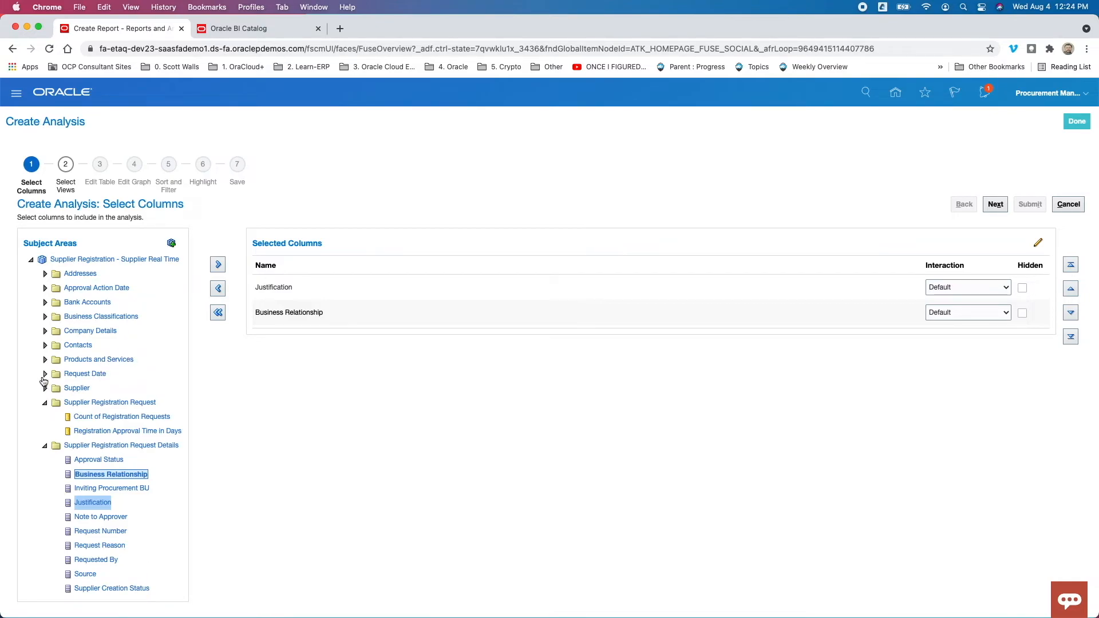
- Add the Request Date and Calendar Month Start Date columns from the Request Date folder, and move Request Date above Business Relationship
click(46, 374)
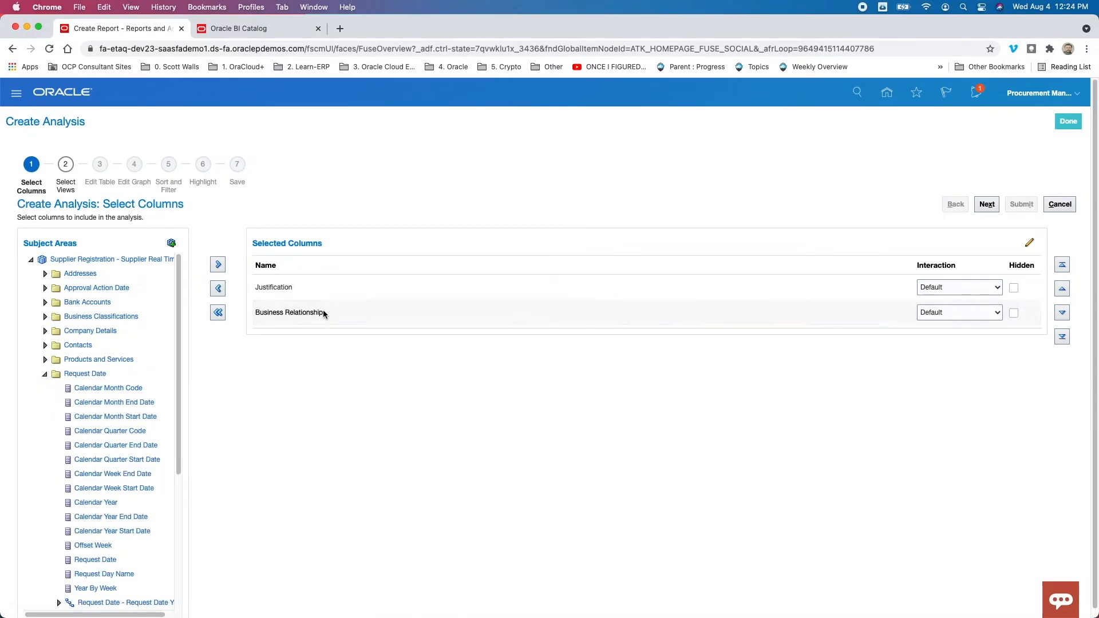
click(103, 565)
click(128, 418)
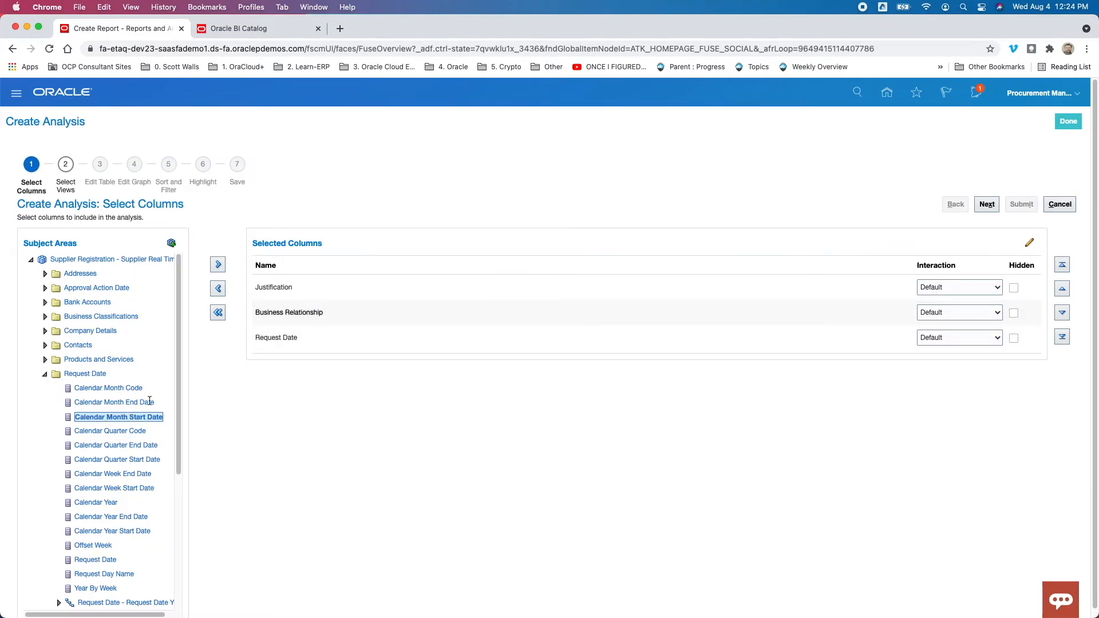
click(218, 264)
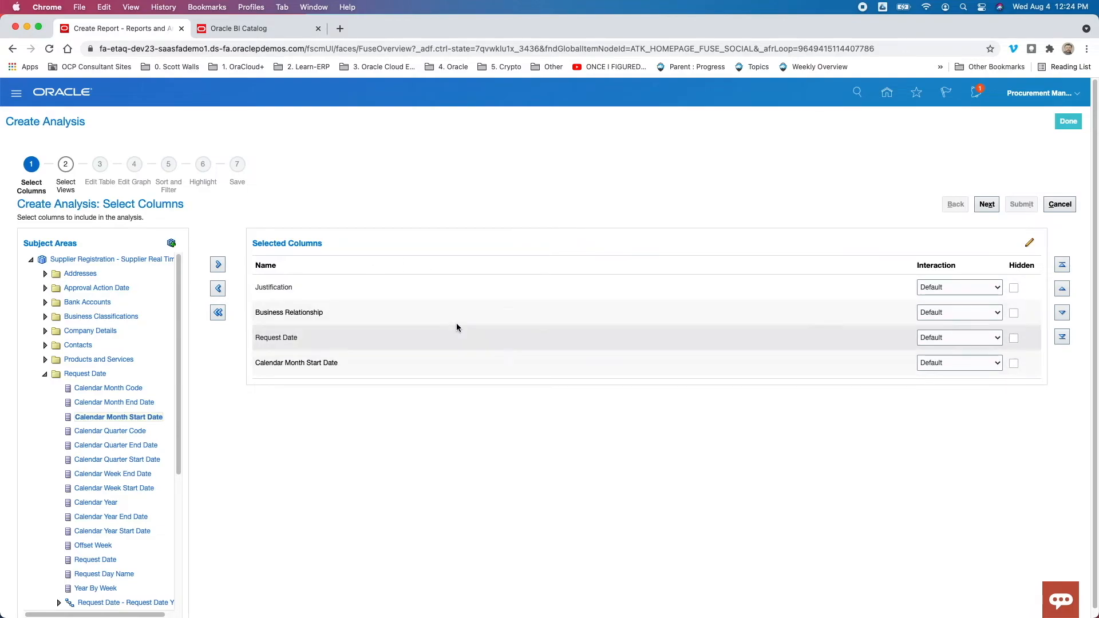
click(579, 337)
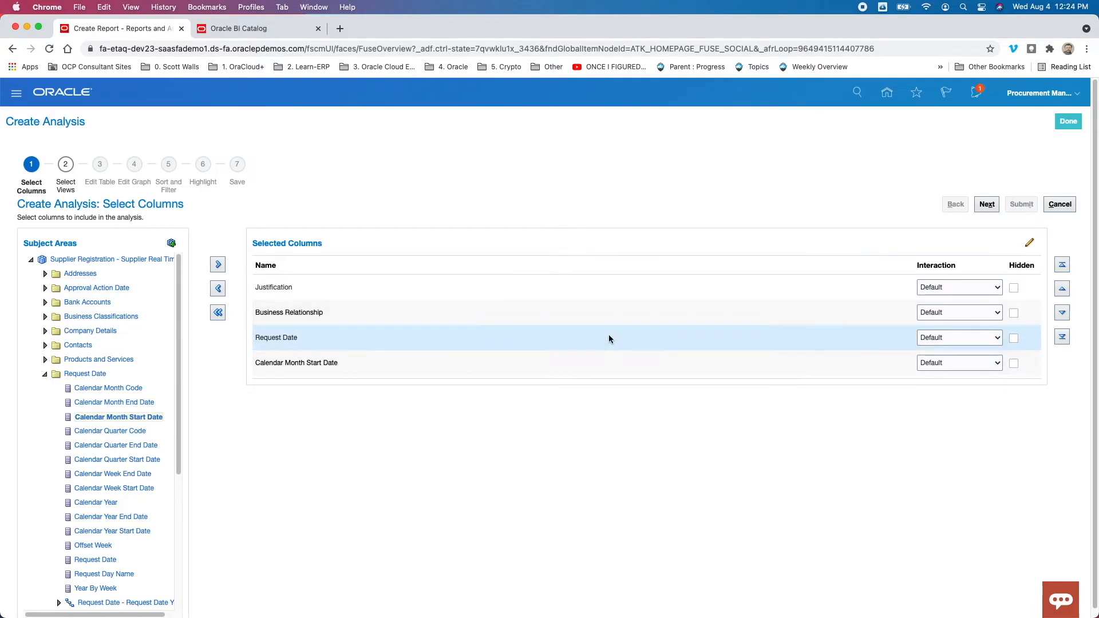
click(1062, 288)
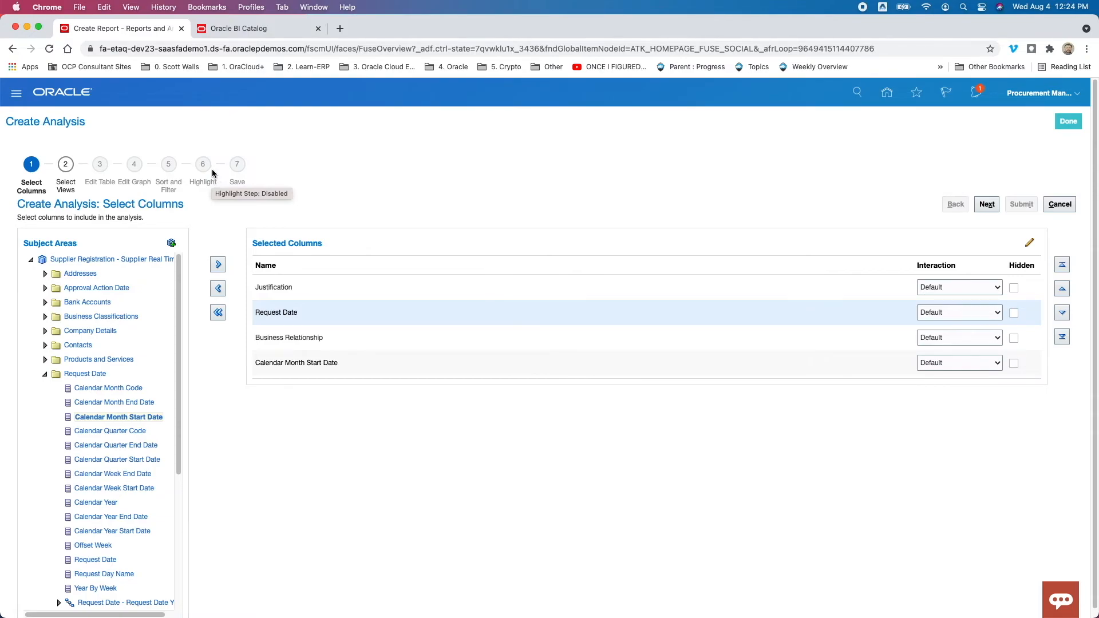
- Close the analysis wizard without saving the analysis, and return to the home page
click(1067, 122)
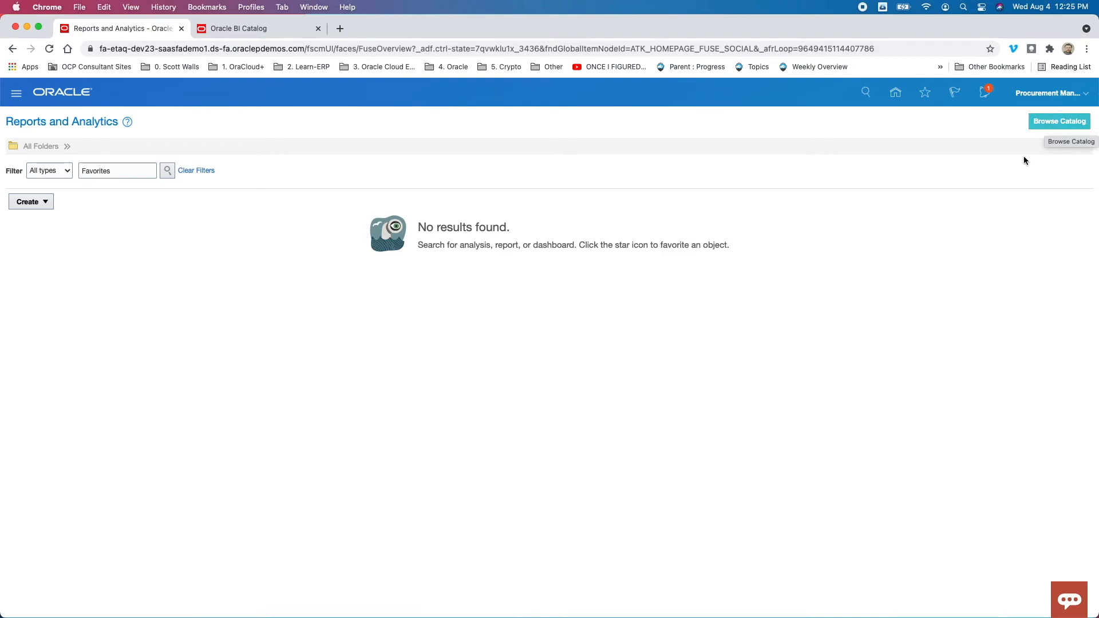
click(897, 94)
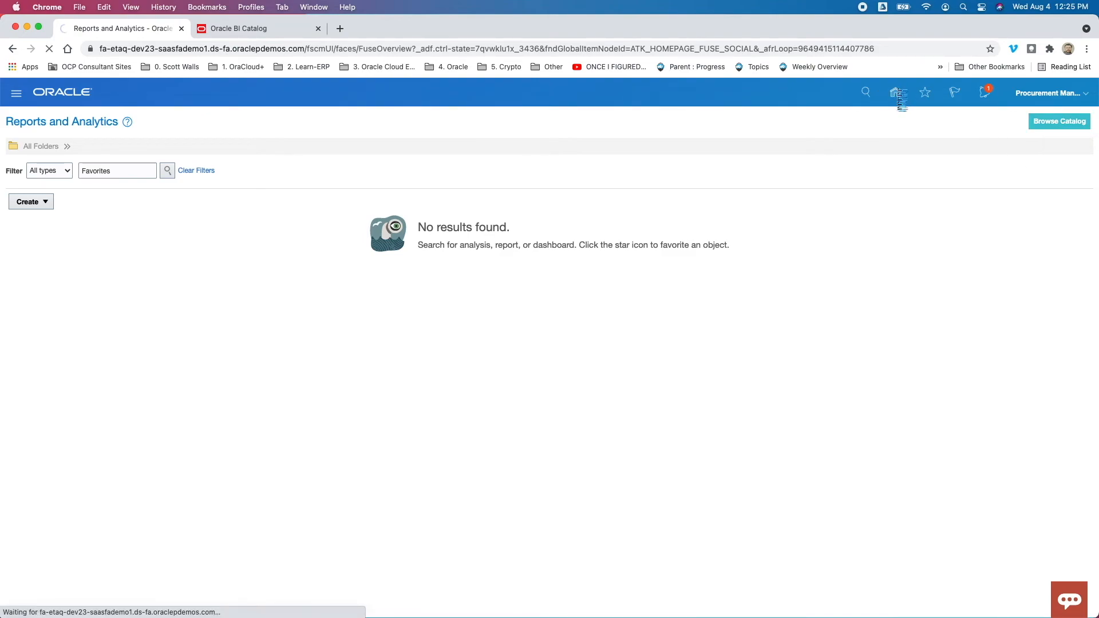